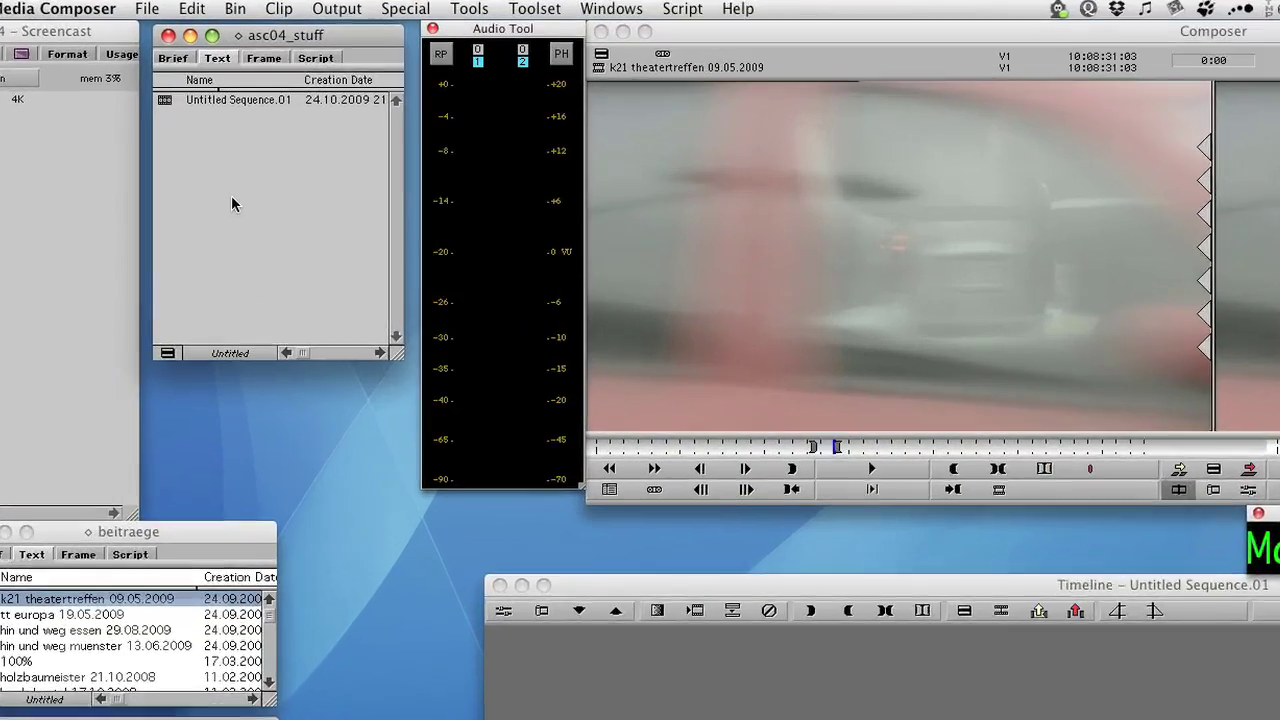
From the bin's Import window, open Import Settings and drag the dialog fully into view
right_click(231, 195)
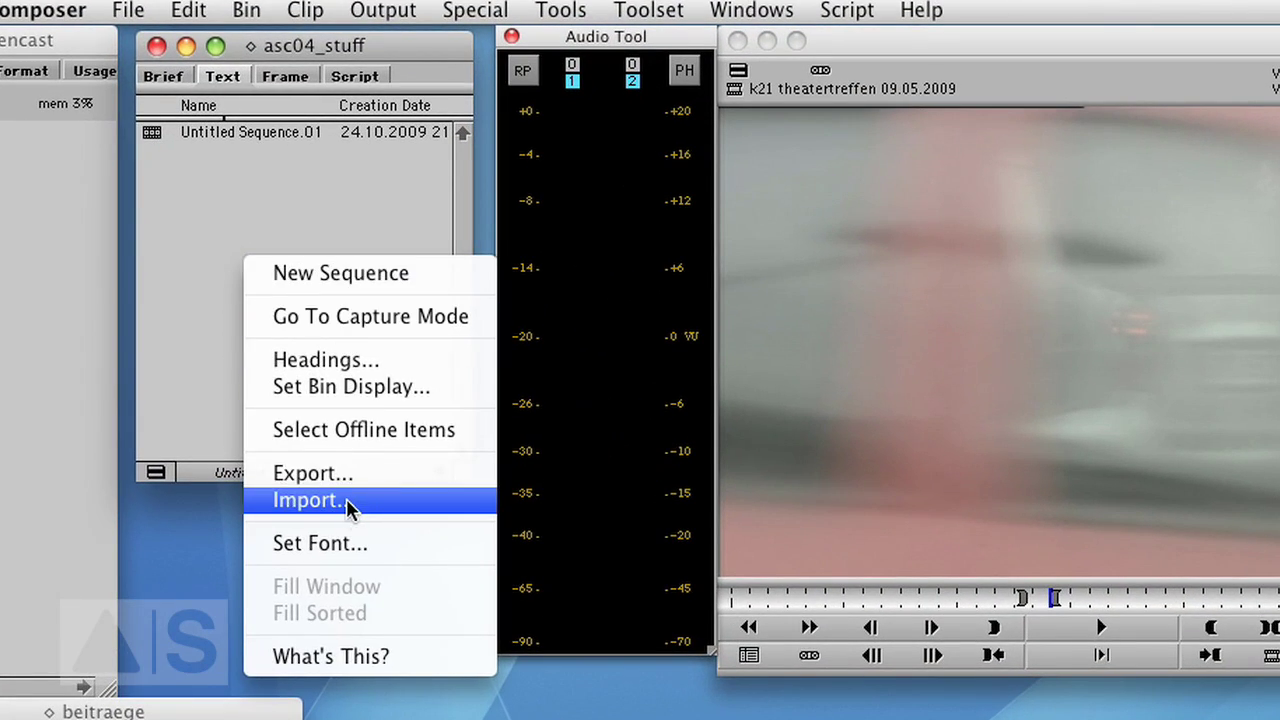
left_click(312, 378)
left_click(695, 672)
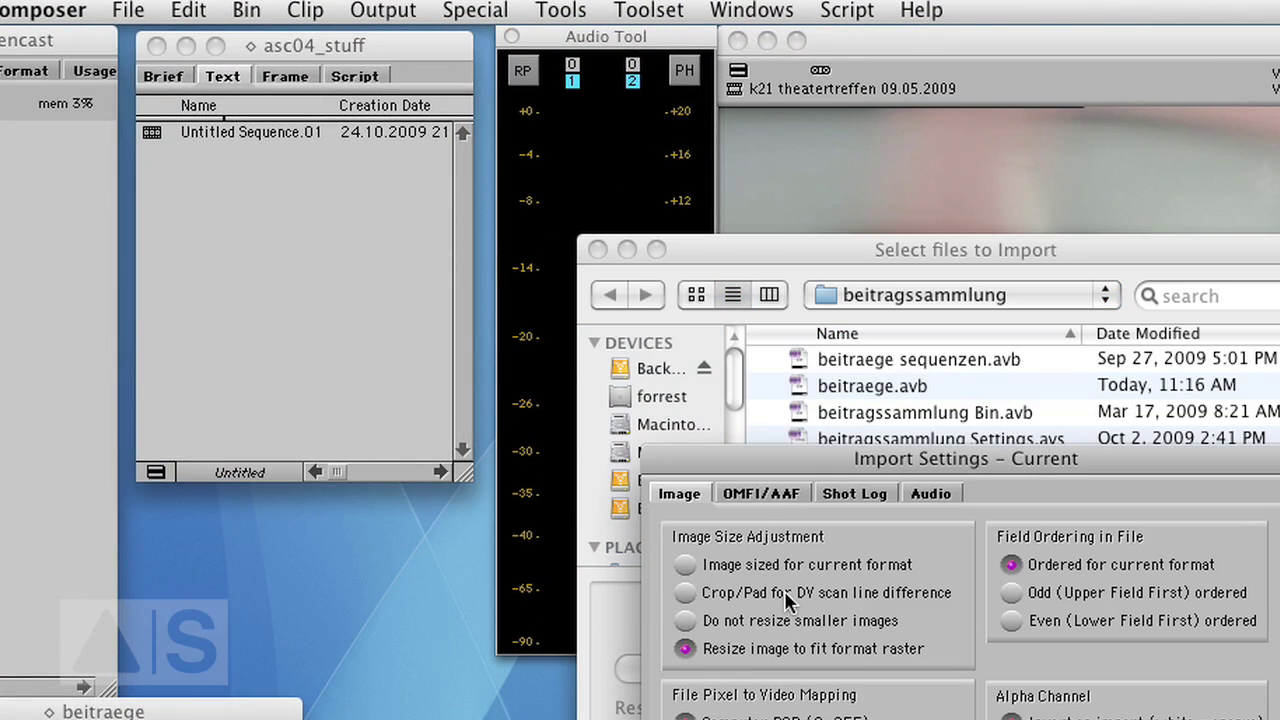
left_click_drag(900, 456, 868, 253)
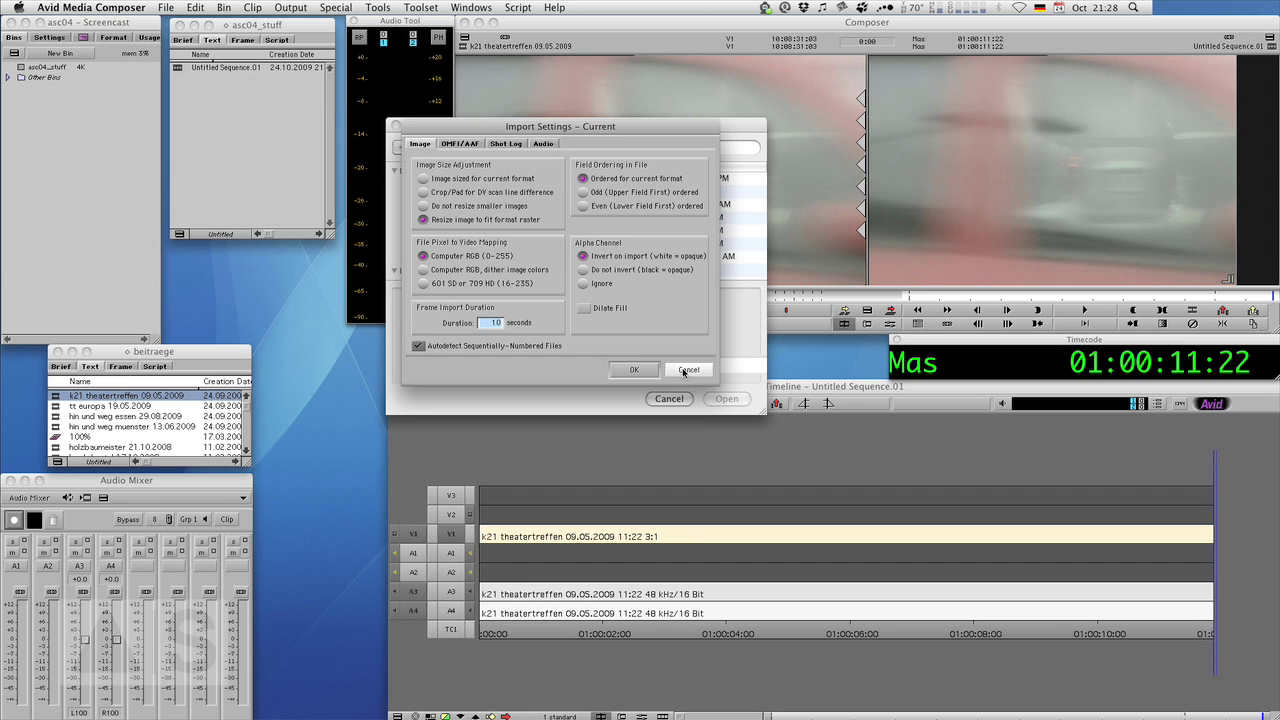
Accept the Import Settings with OK and play the sequence from its start
left_click(638, 371)
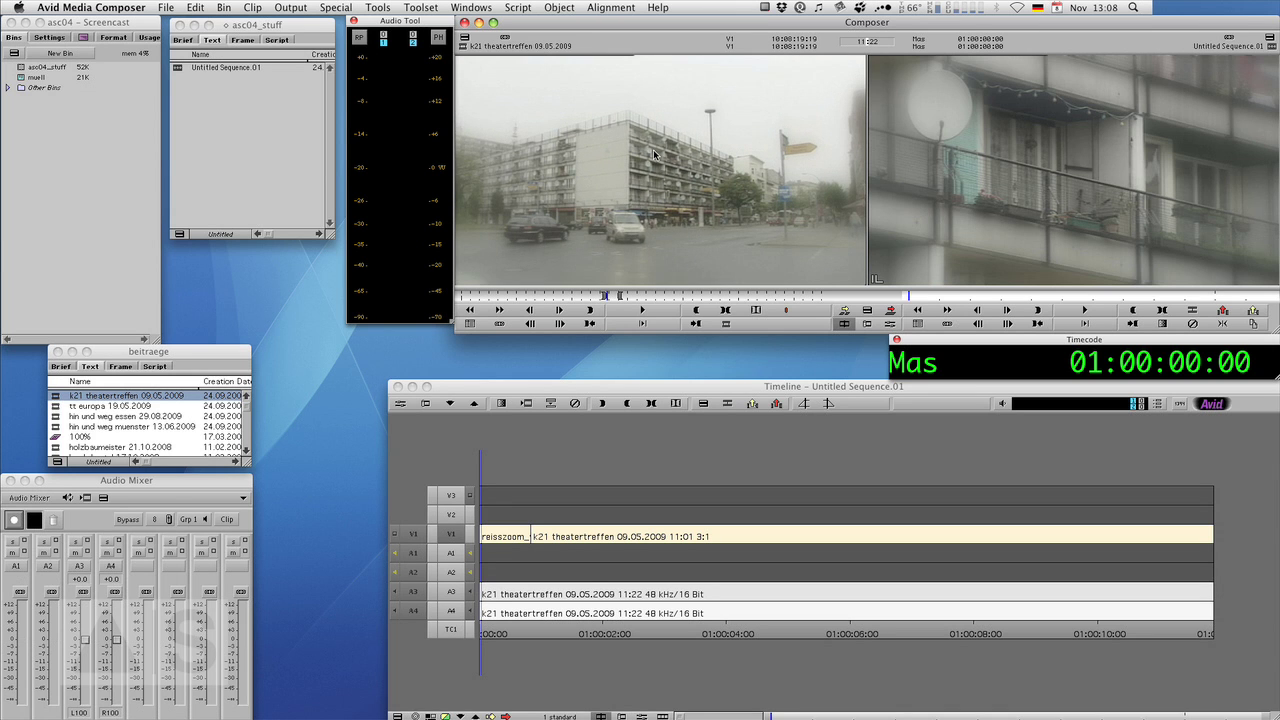
key("space")
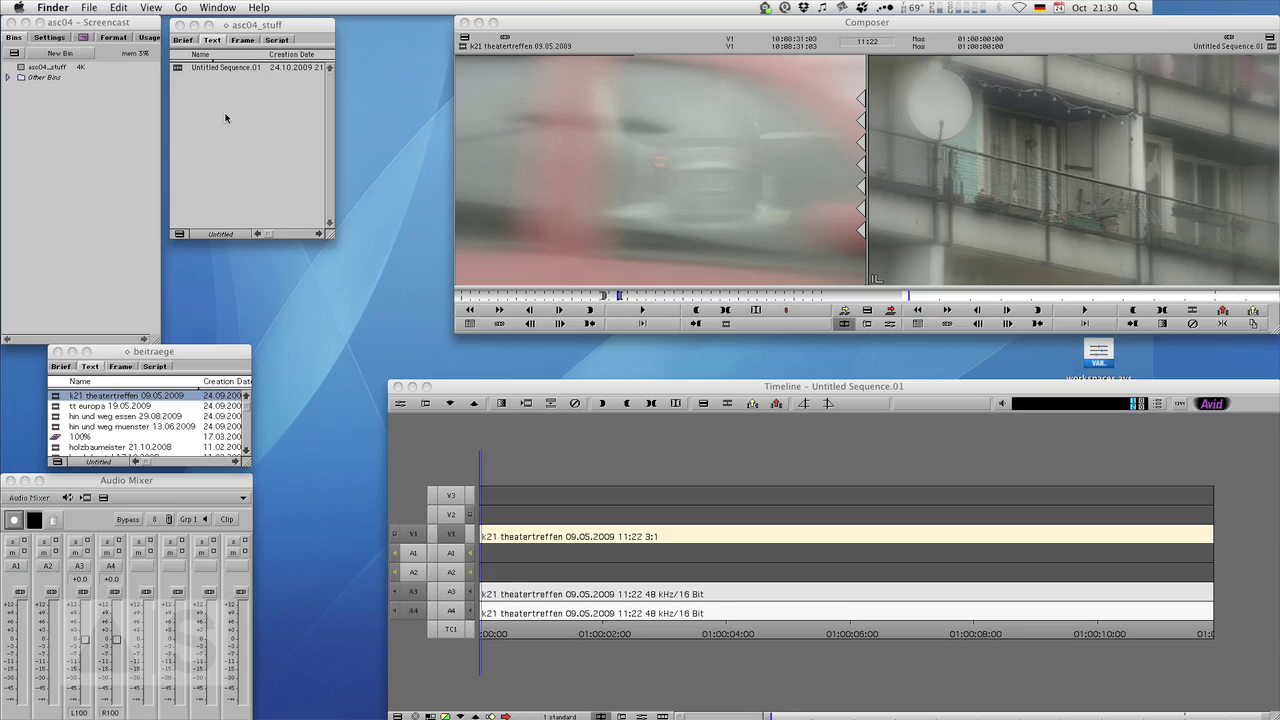
Bring the bin forward and open Import Settings from its Import window
left_click(220, 114)
right_click(222, 114)
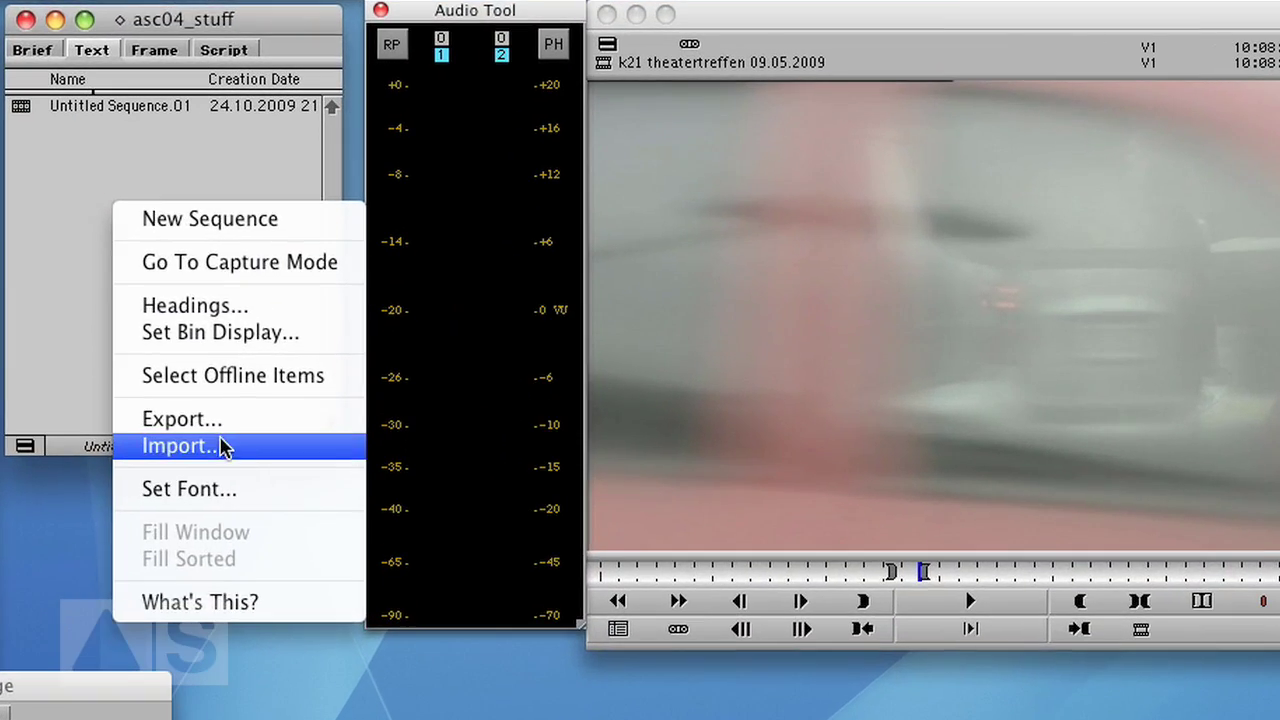
left_click(222, 447)
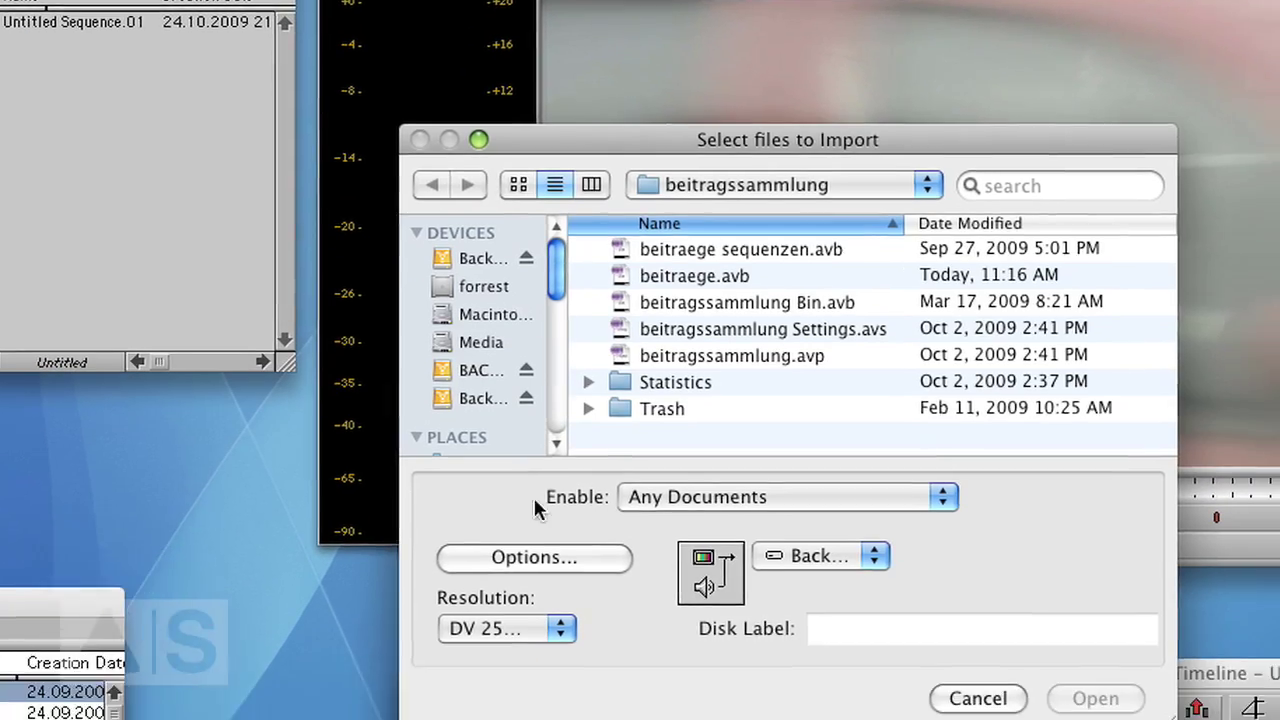
left_click(574, 640)
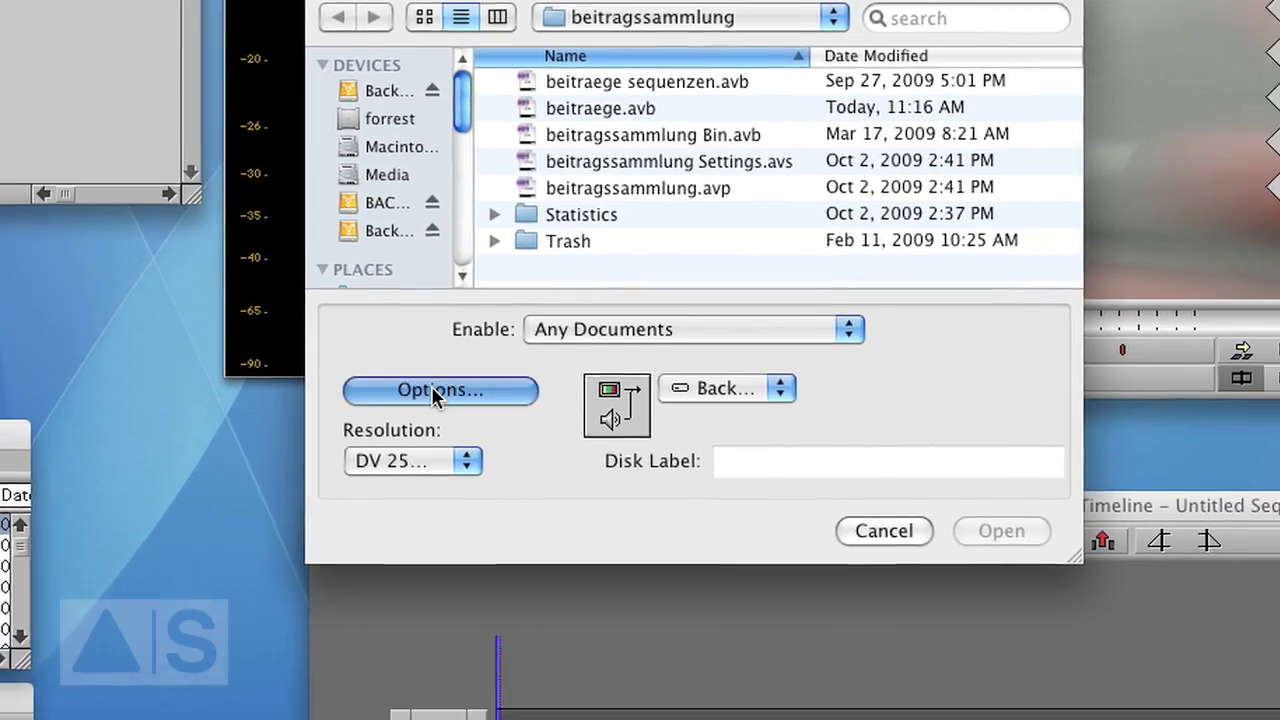
Try Even field ordering, return to Odd (Upper Field First), and cancel the settings
left_click(692, 231)
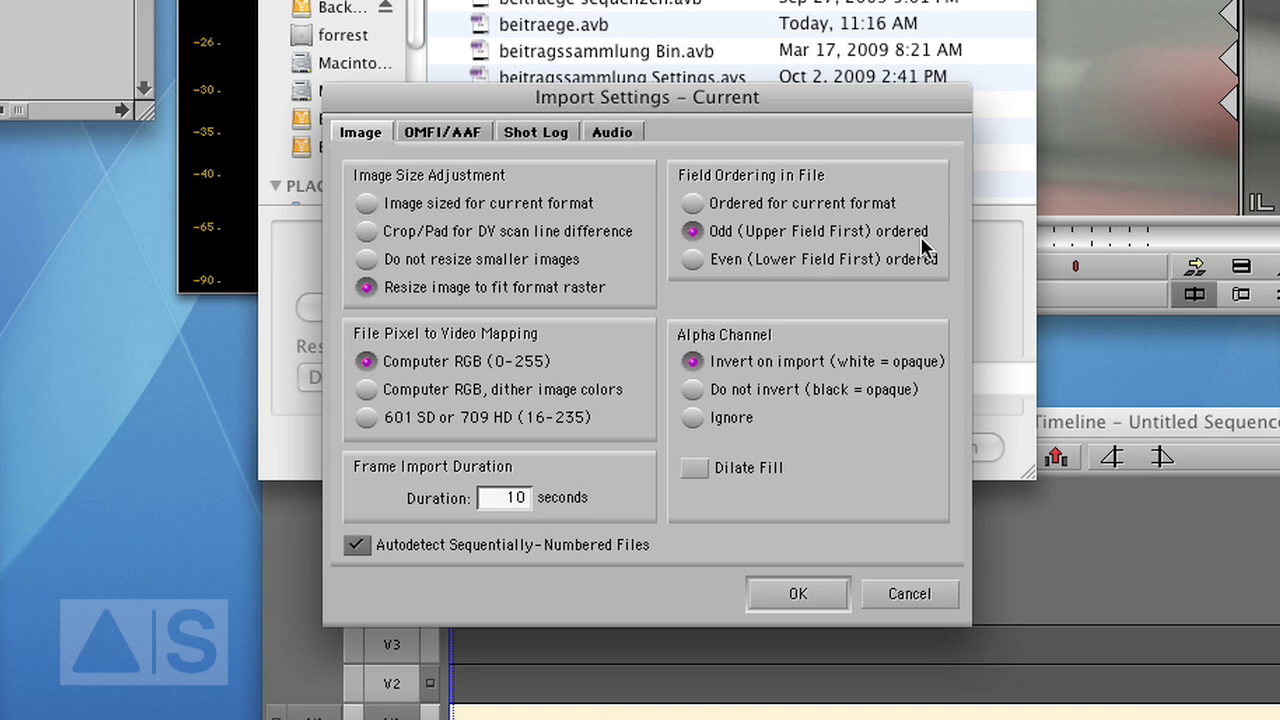
left_click(692, 259)
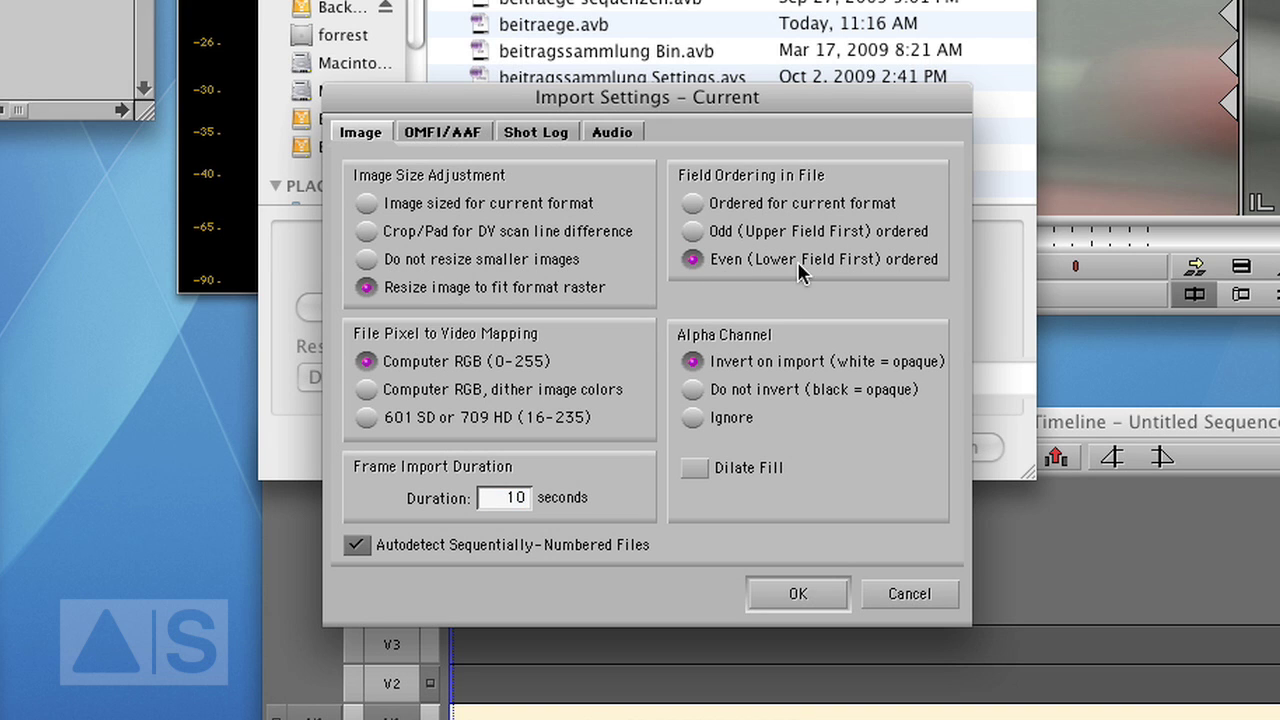
left_click(693, 231)
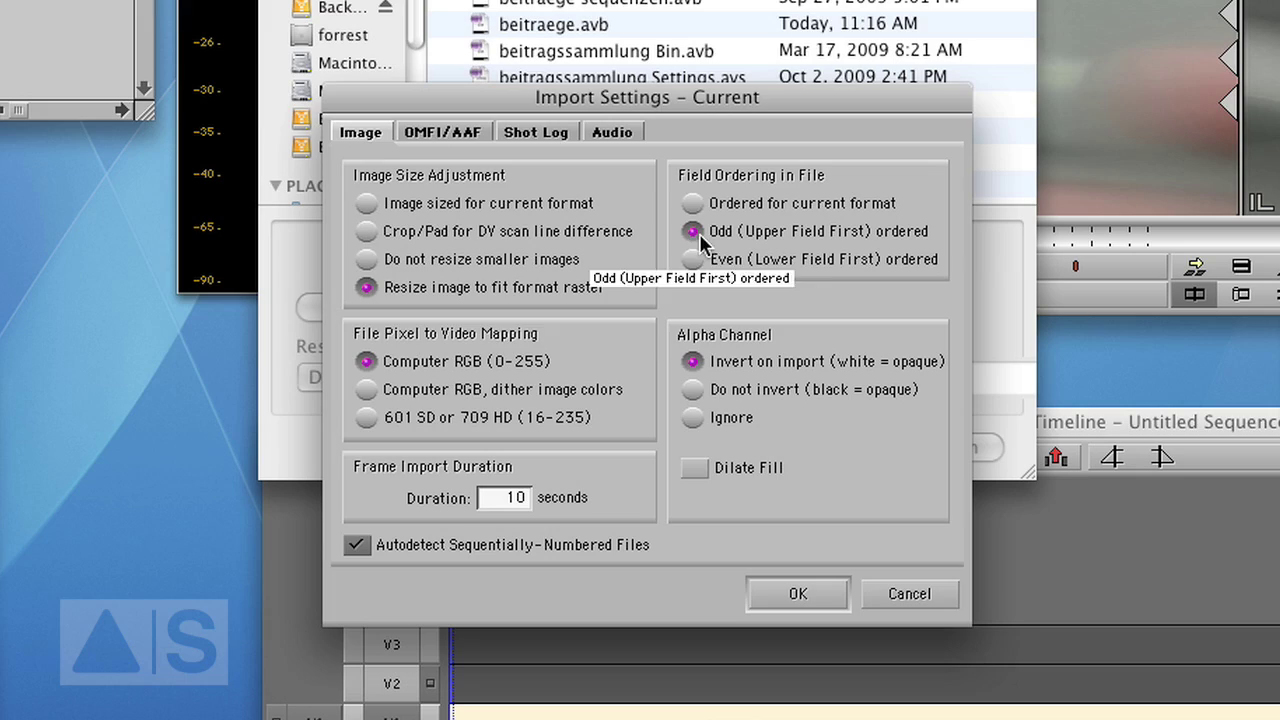
left_click(895, 598)
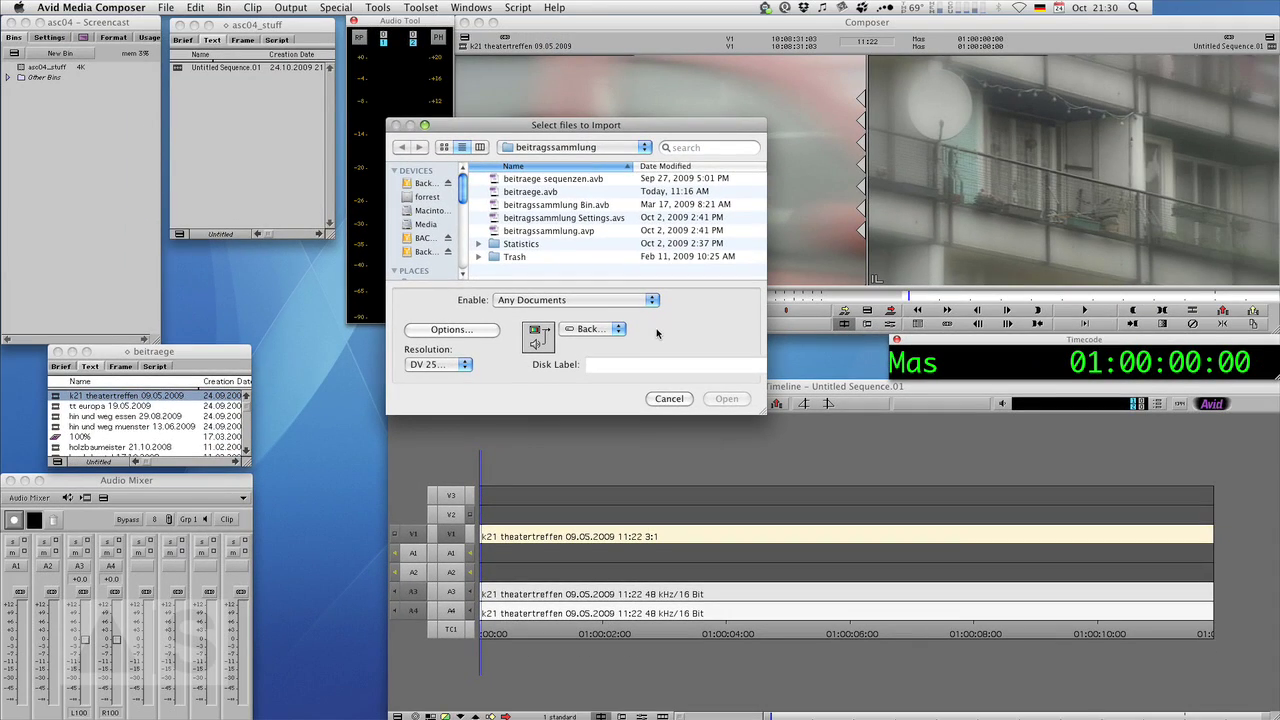
Cancel the file import and park the sequence at 01:00:02:06 on the timecode ruler
left_click(670, 400)
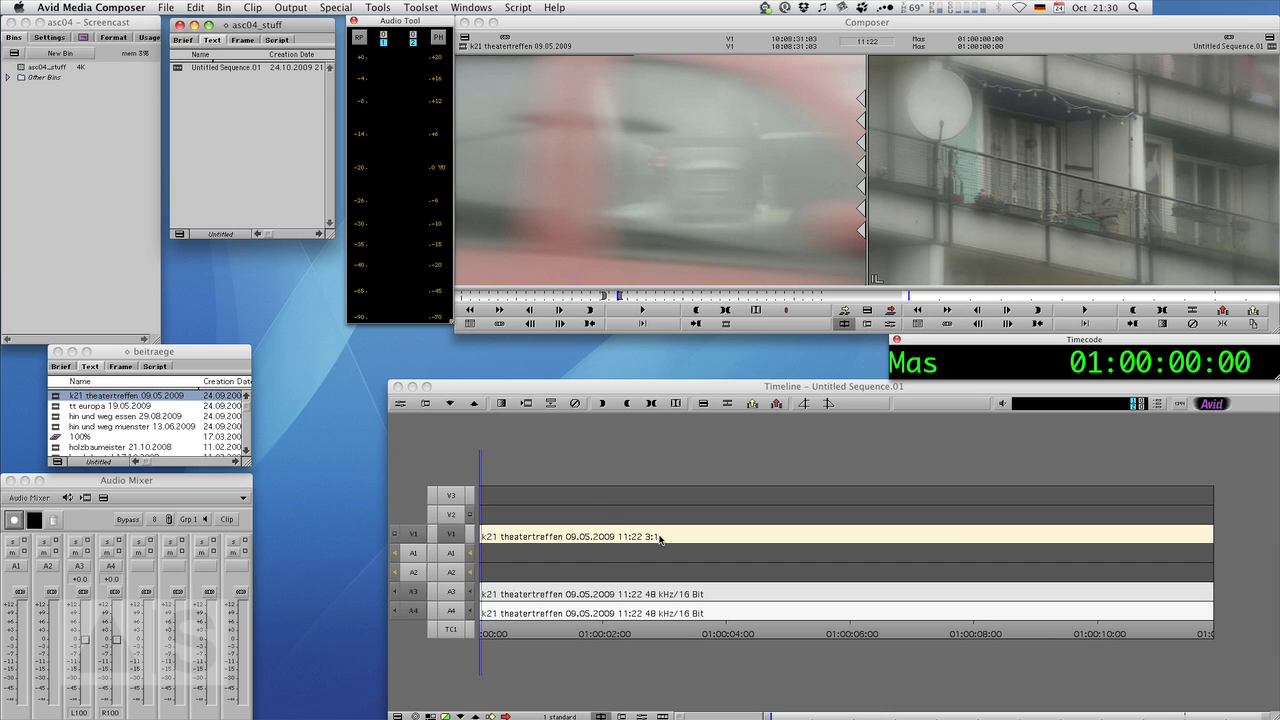
left_click(613, 546)
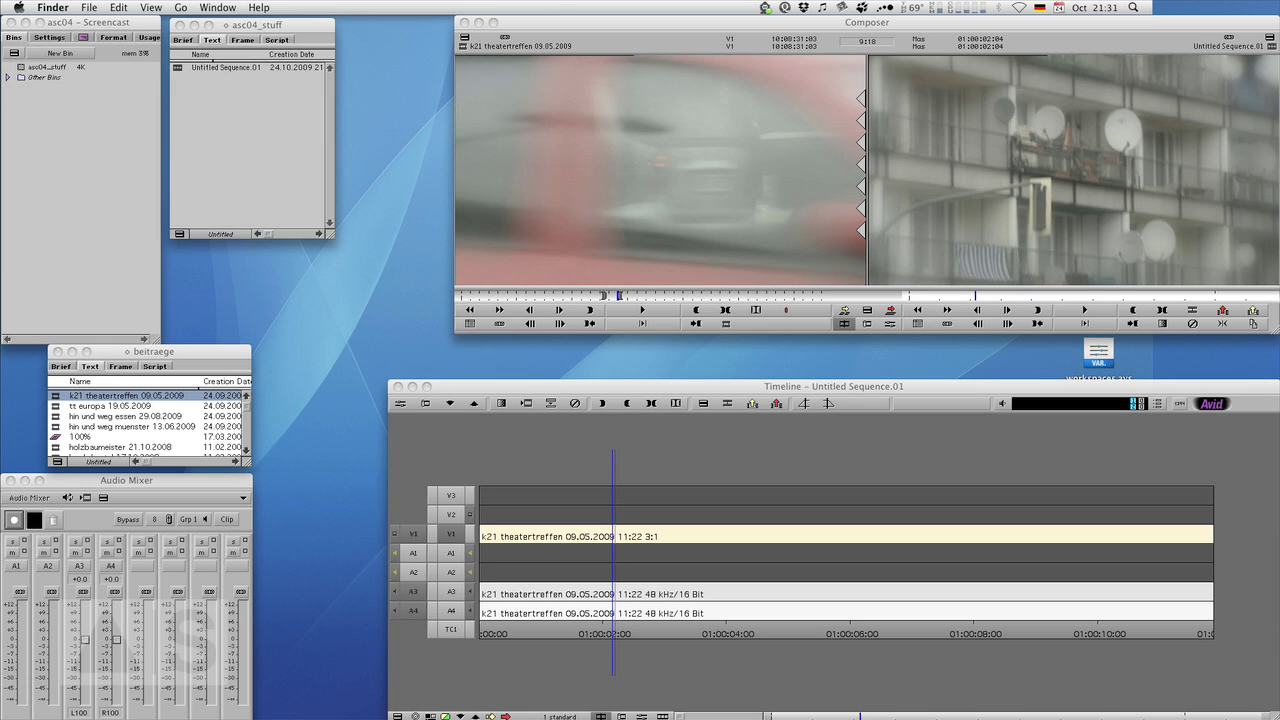
left_click(627, 539)
left_click(622, 634)
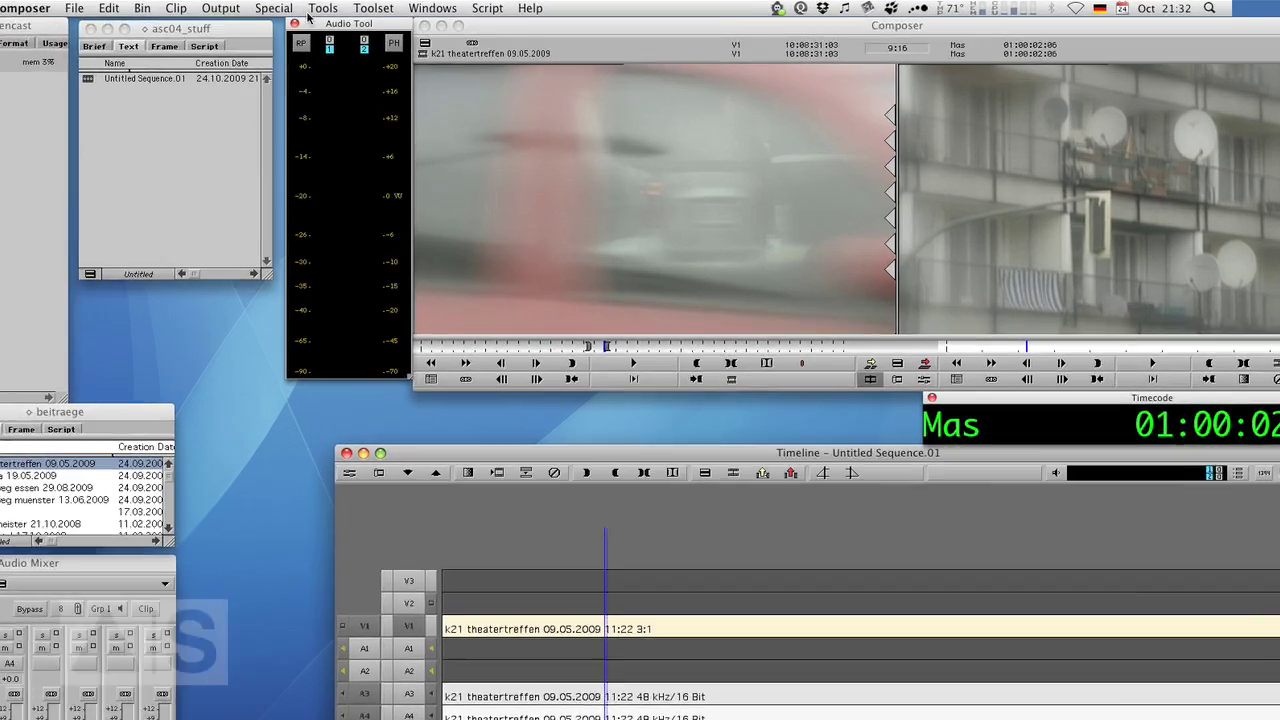
Drag the Timewarp effect from the Effect Palette onto the V1 clip, now labelled (100%)
left_click(377, 7)
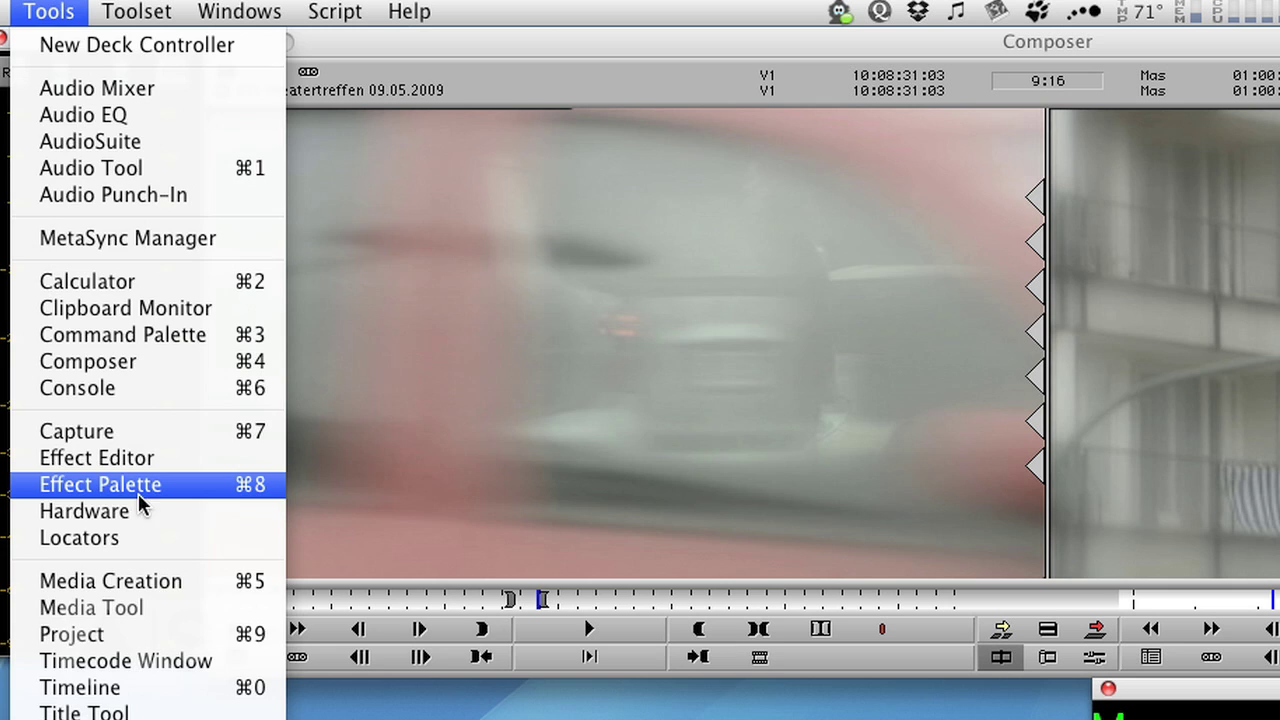
left_click(142, 483)
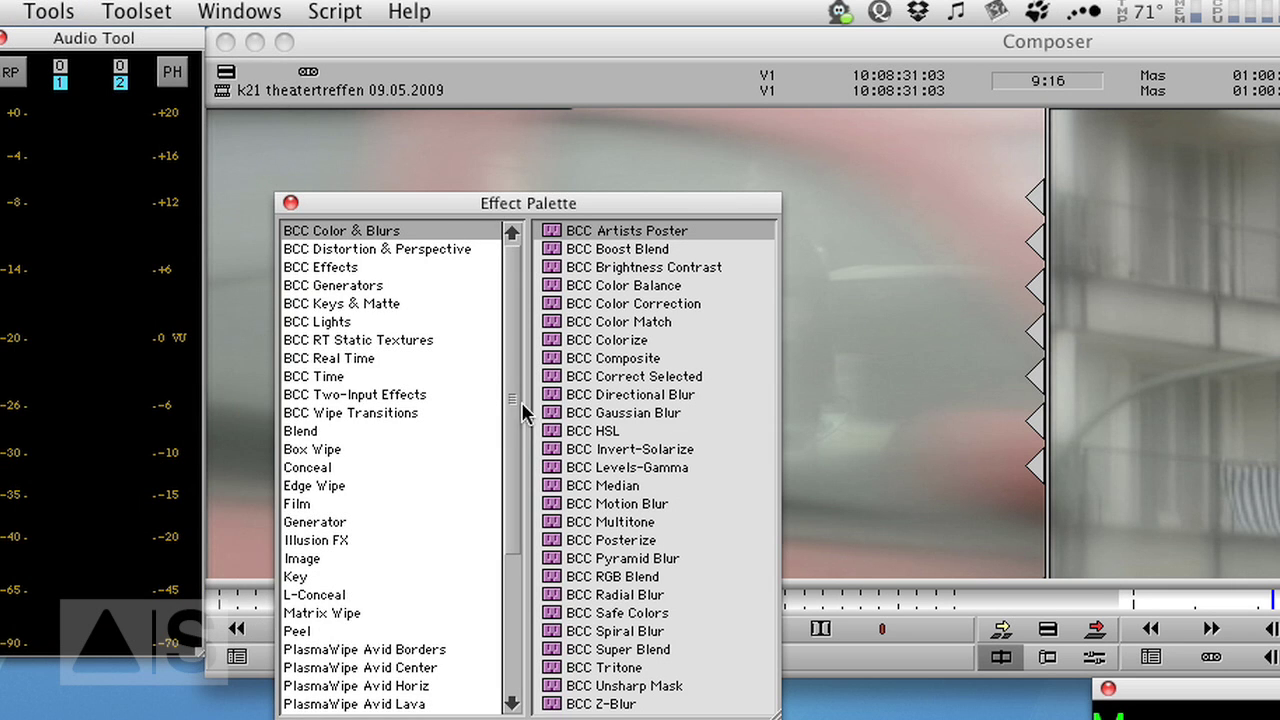
left_click_drag(514, 357, 519, 537)
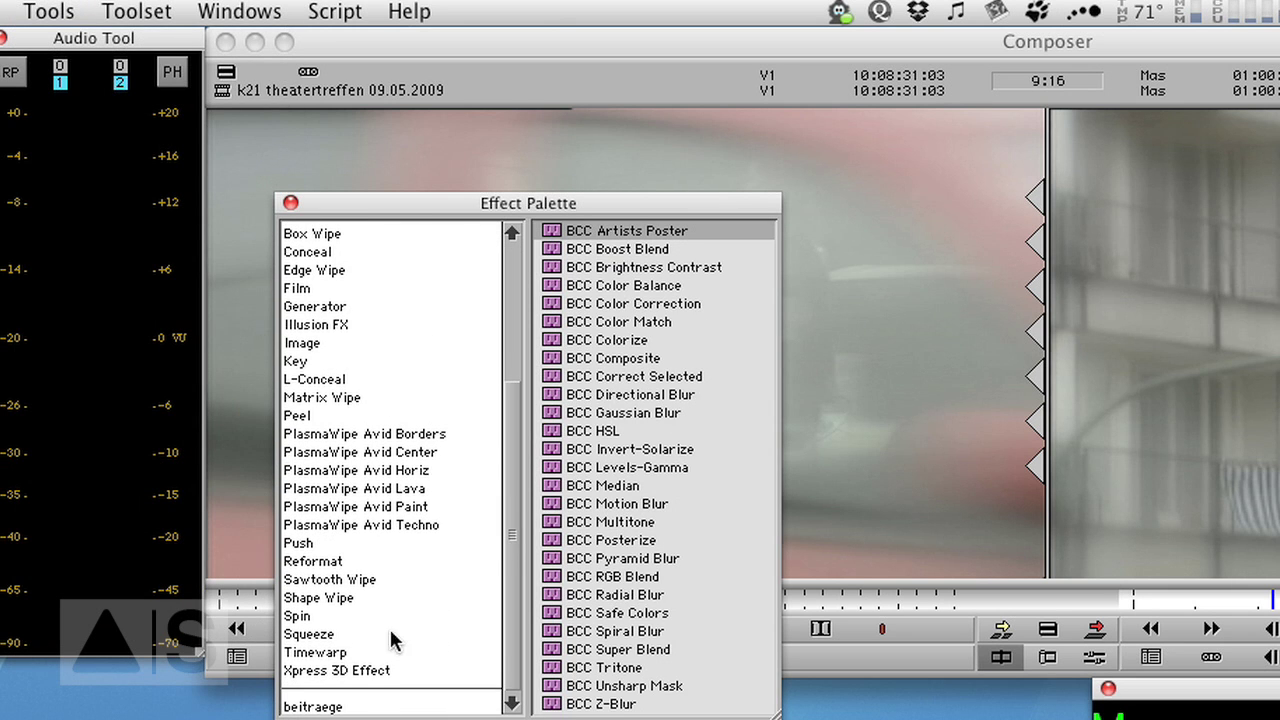
left_click(333, 655)
left_click(555, 342)
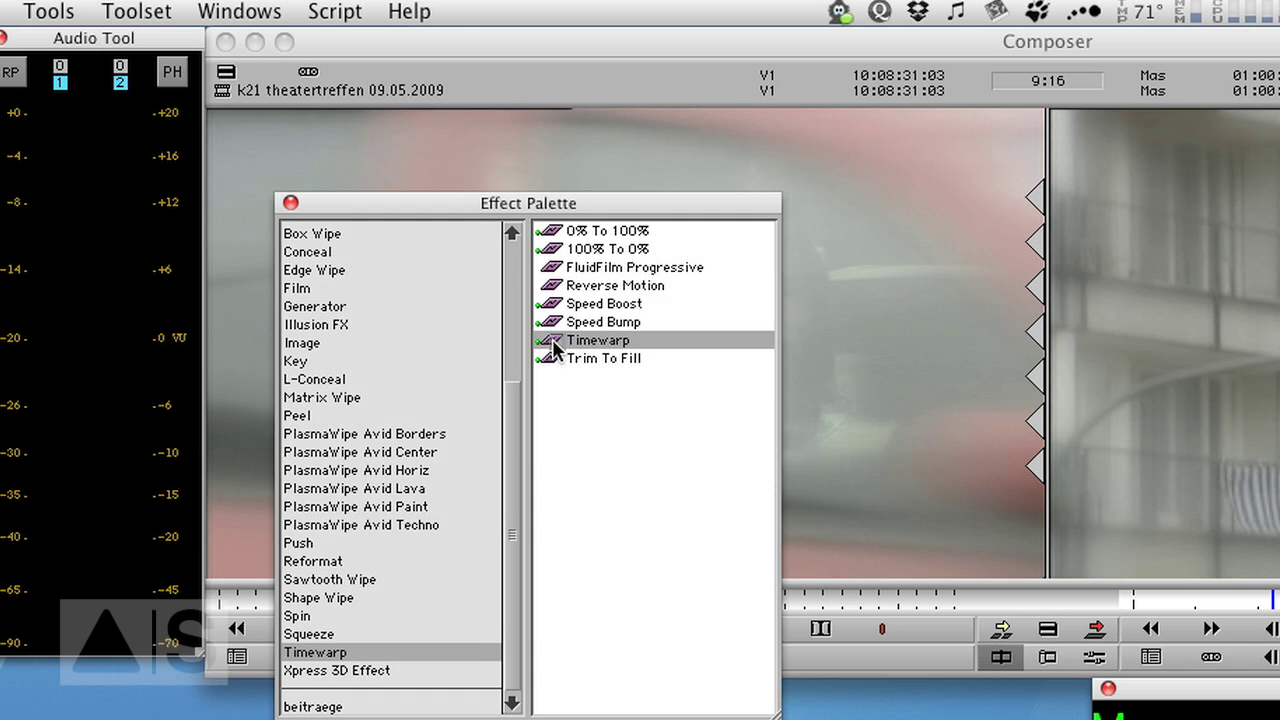
left_click_drag(555, 342, 715, 719)
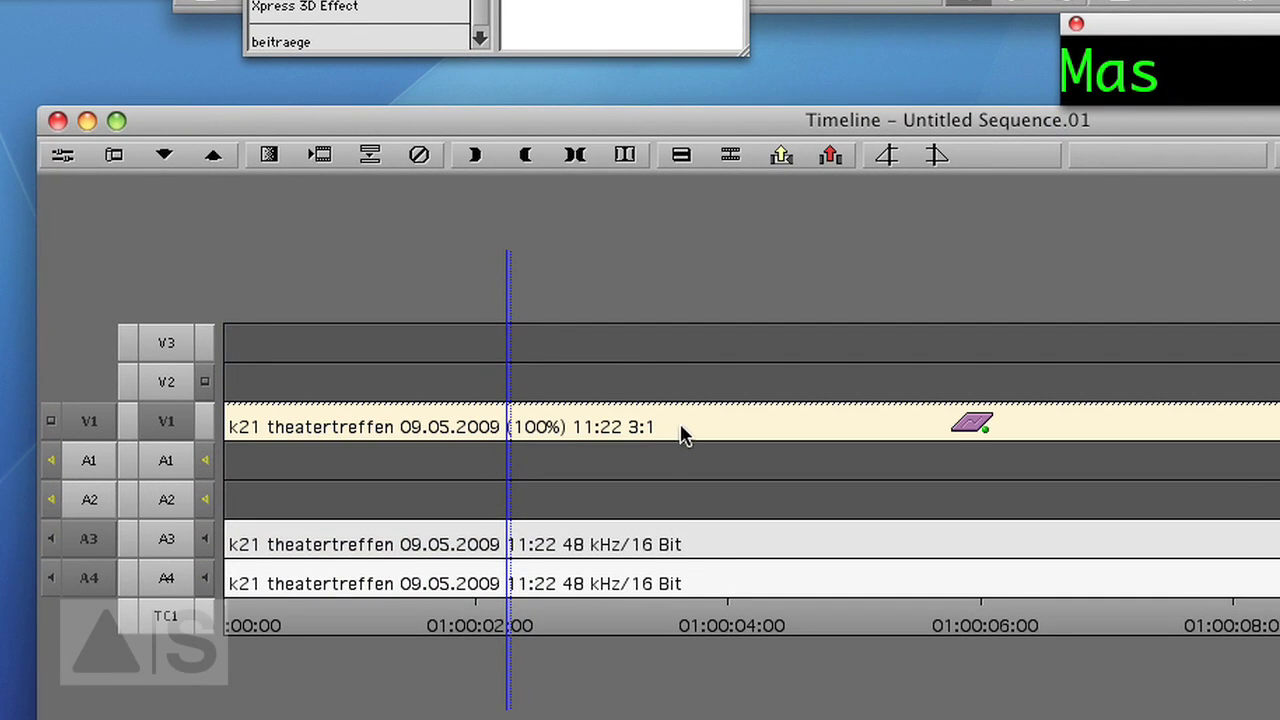
left_click(972, 426)
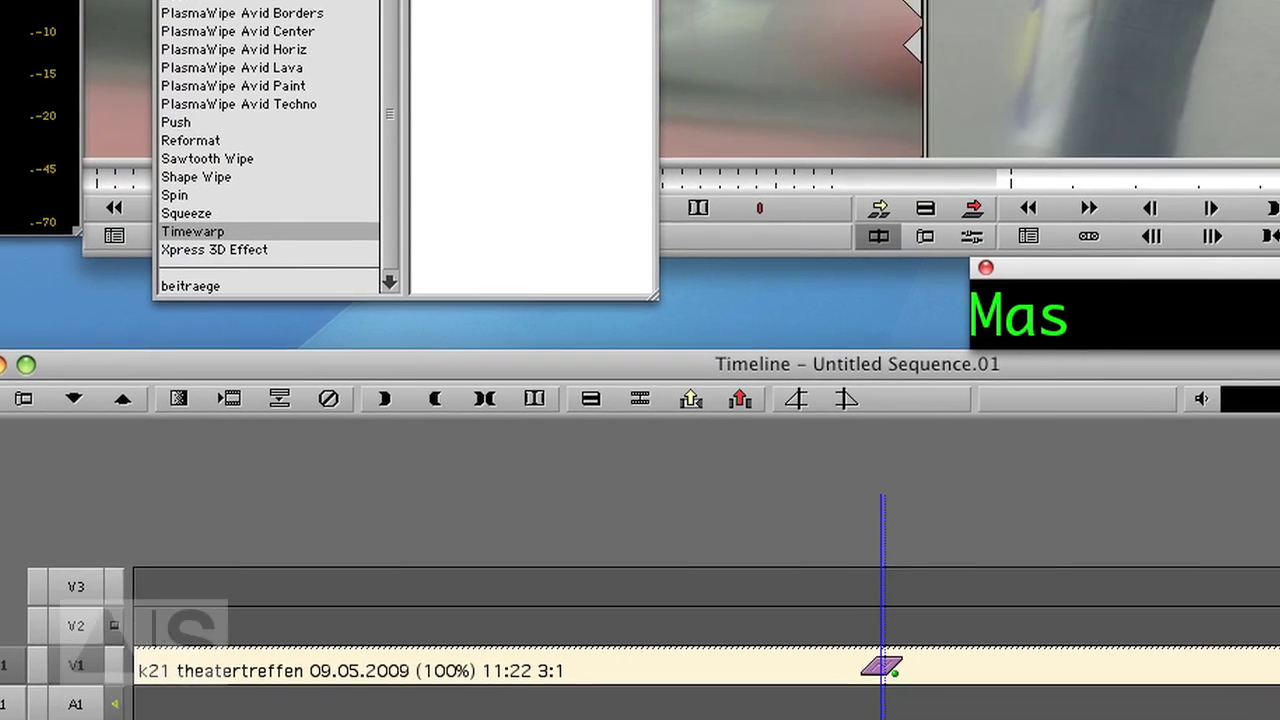
In the Motion Effect Editor, set Timewarp output to Progressive, Ignore Render Setting on, Blended Interpolated type
left_click(178, 398)
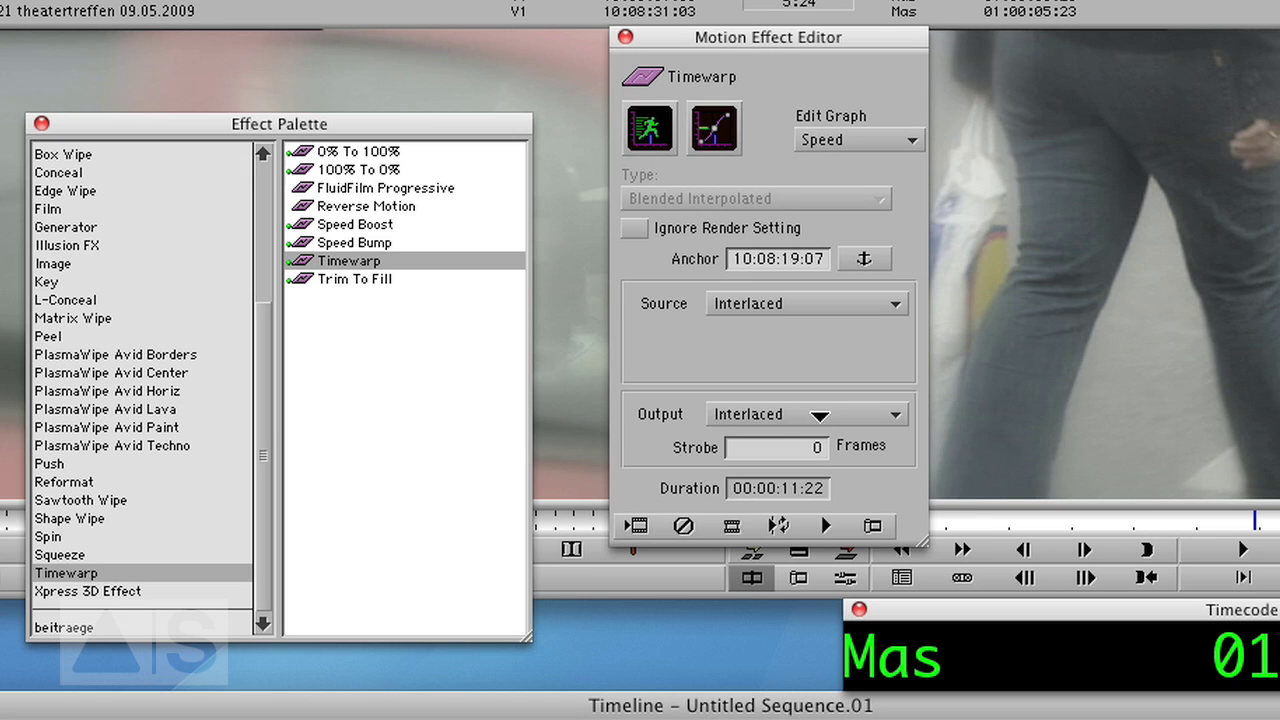
left_click(820, 415)
left_click(826, 496)
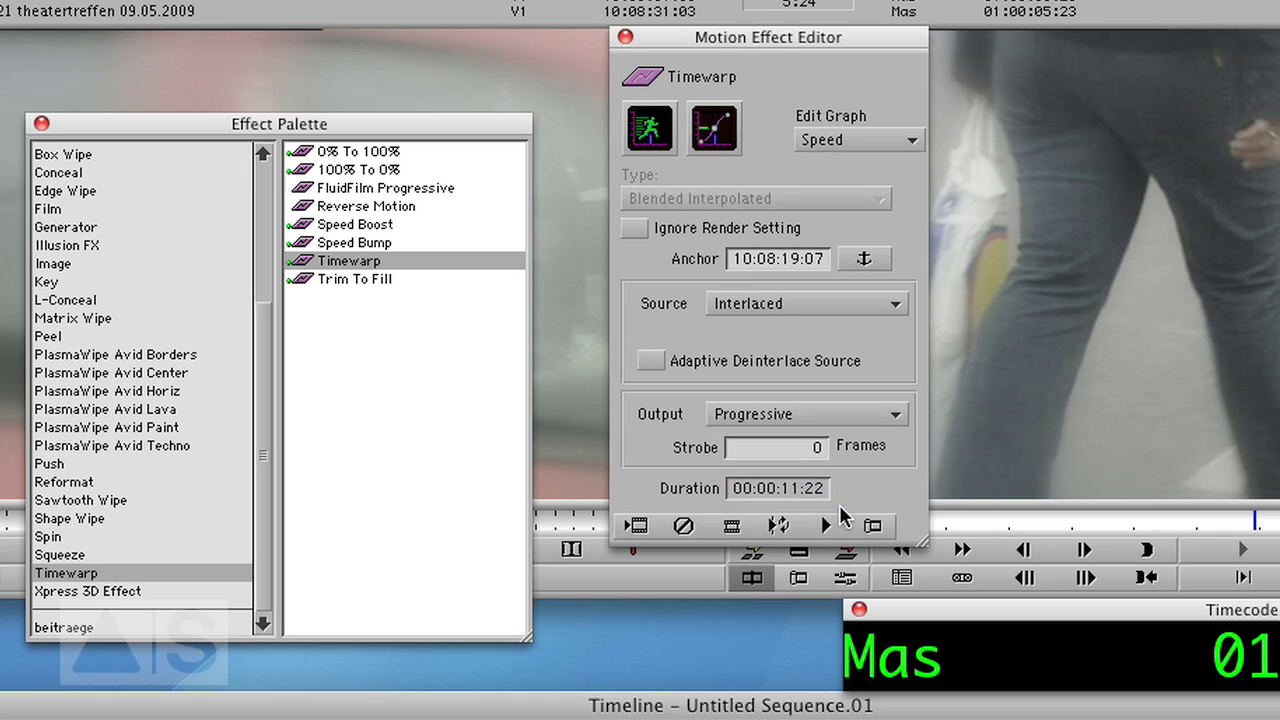
left_click(700, 228)
left_click(765, 202)
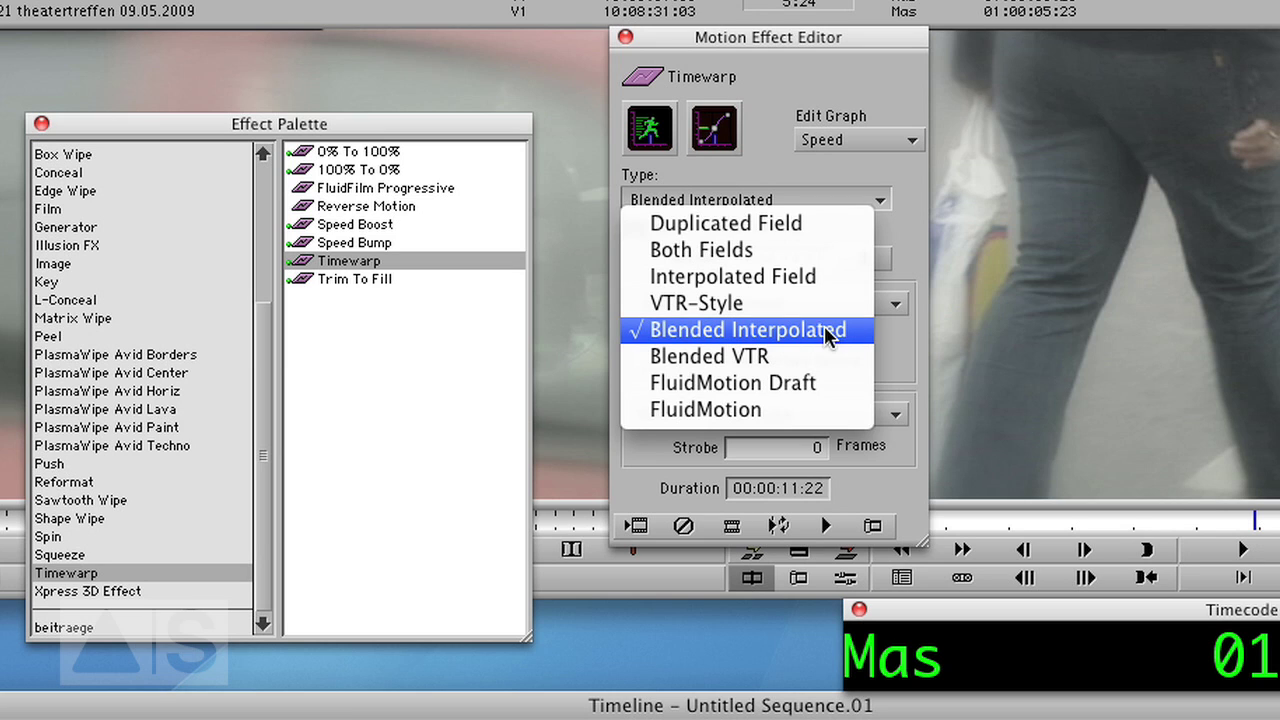
left_click(737, 330)
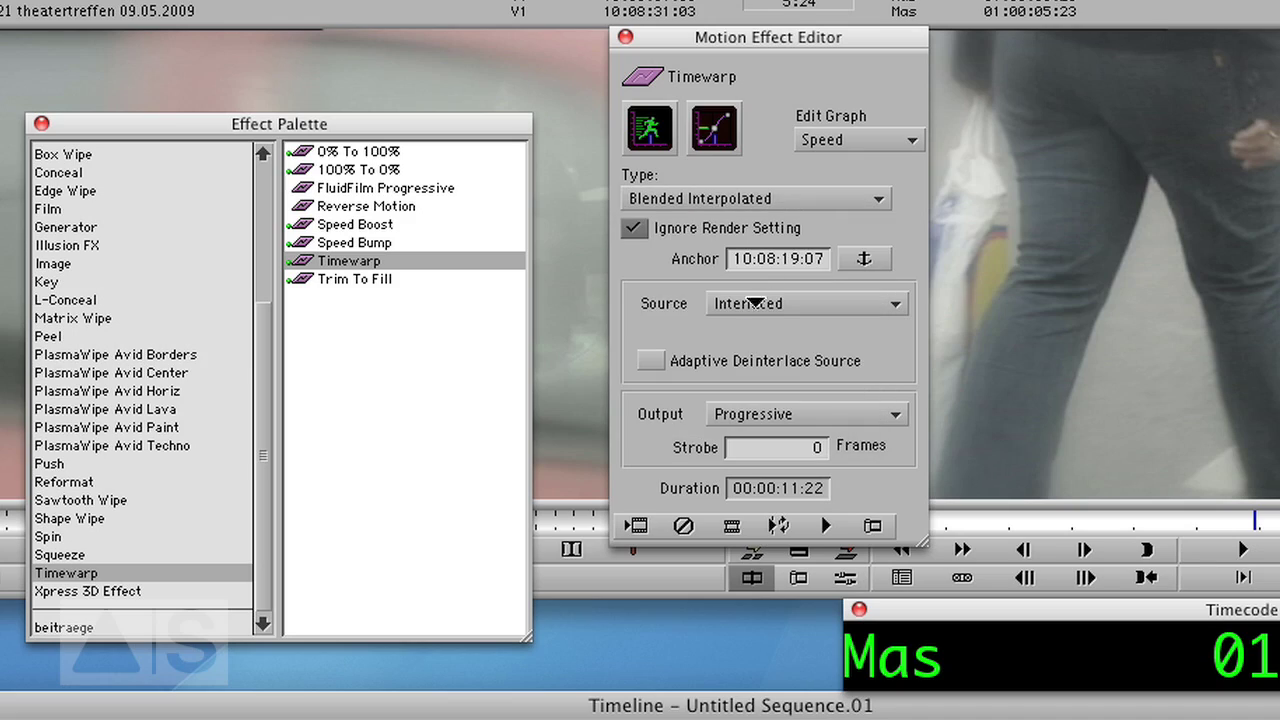
left_click(625, 37)
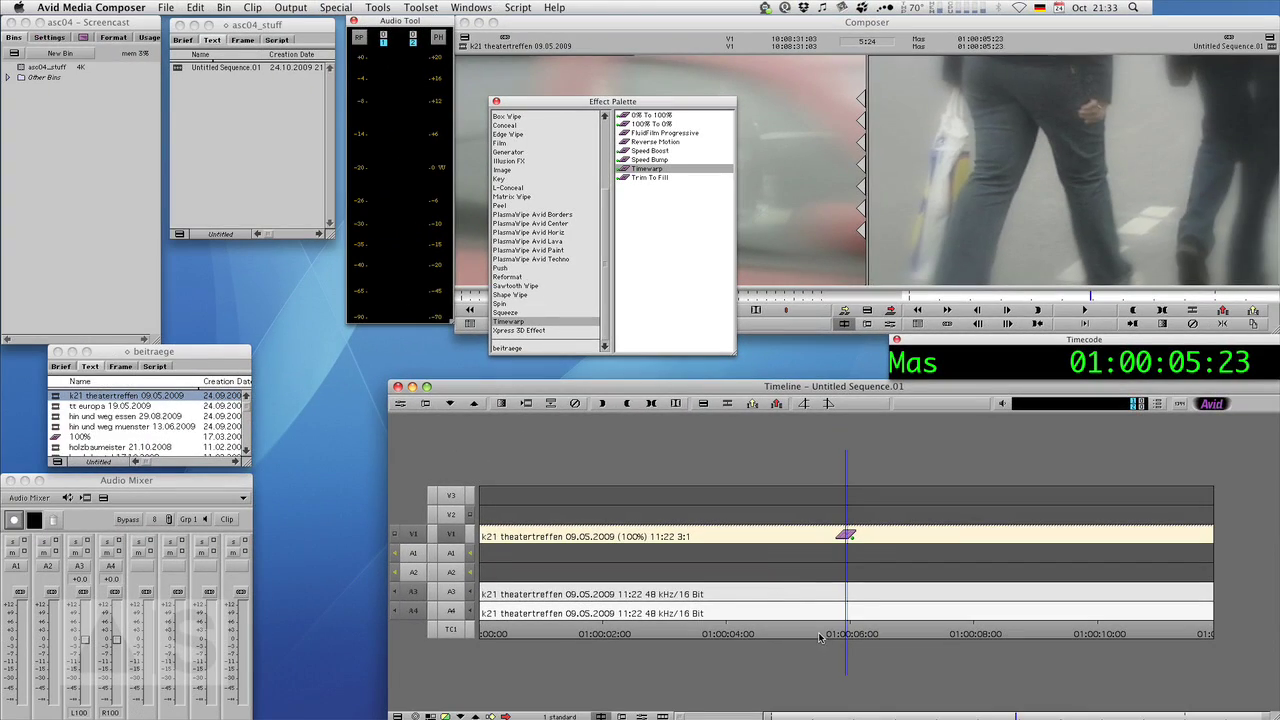
Scrub back and forth through the sequence around the Timewarp effect
left_click_drag(818, 637, 1043, 612)
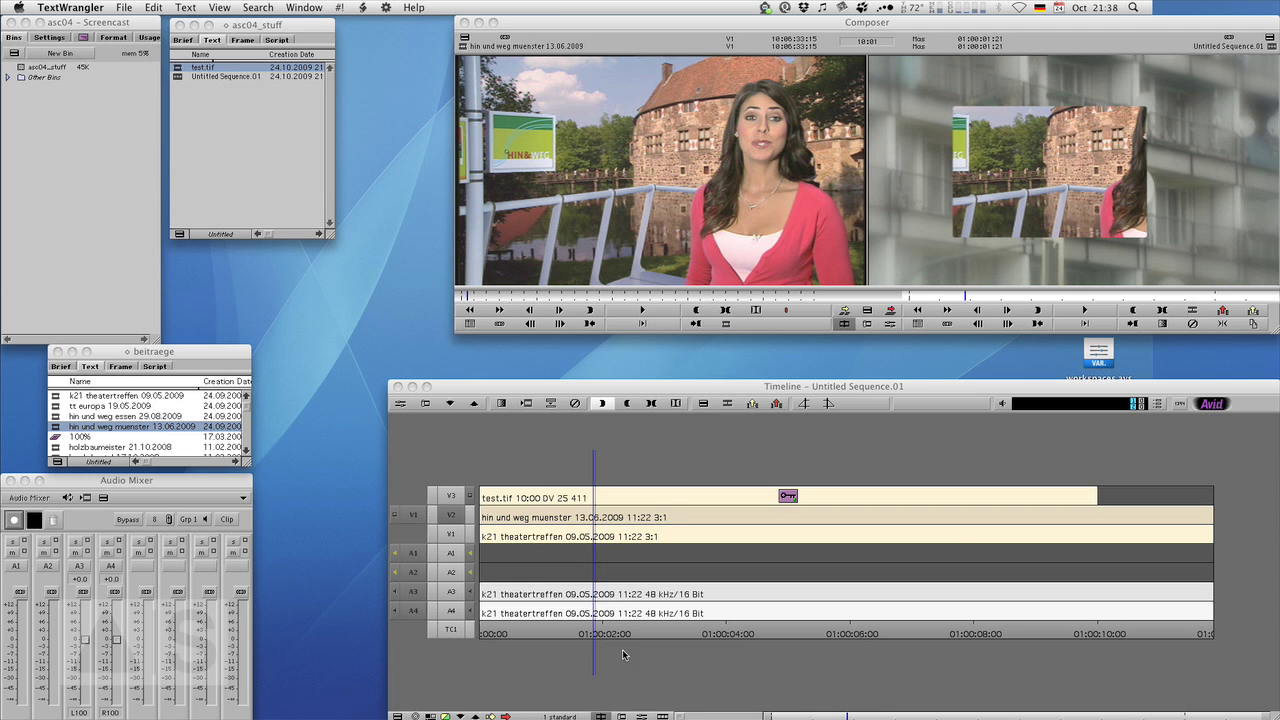
left_click(593, 632)
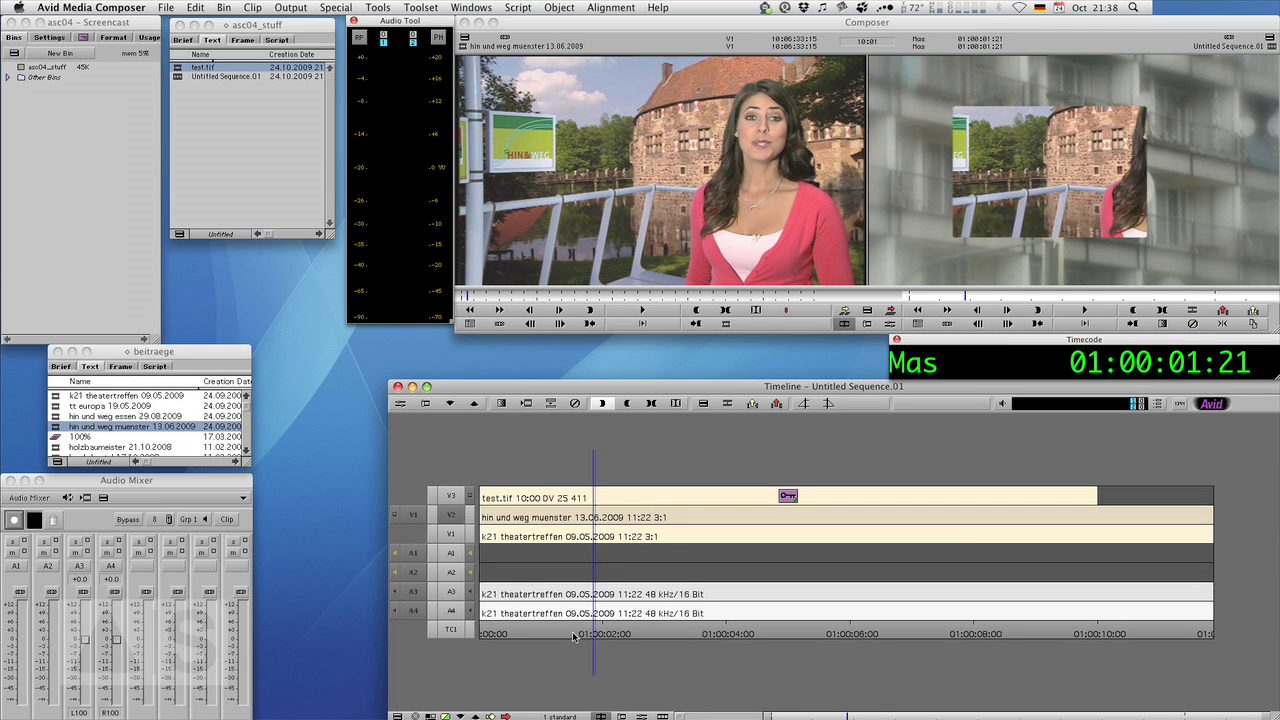
left_click_drag(584, 636, 652, 622)
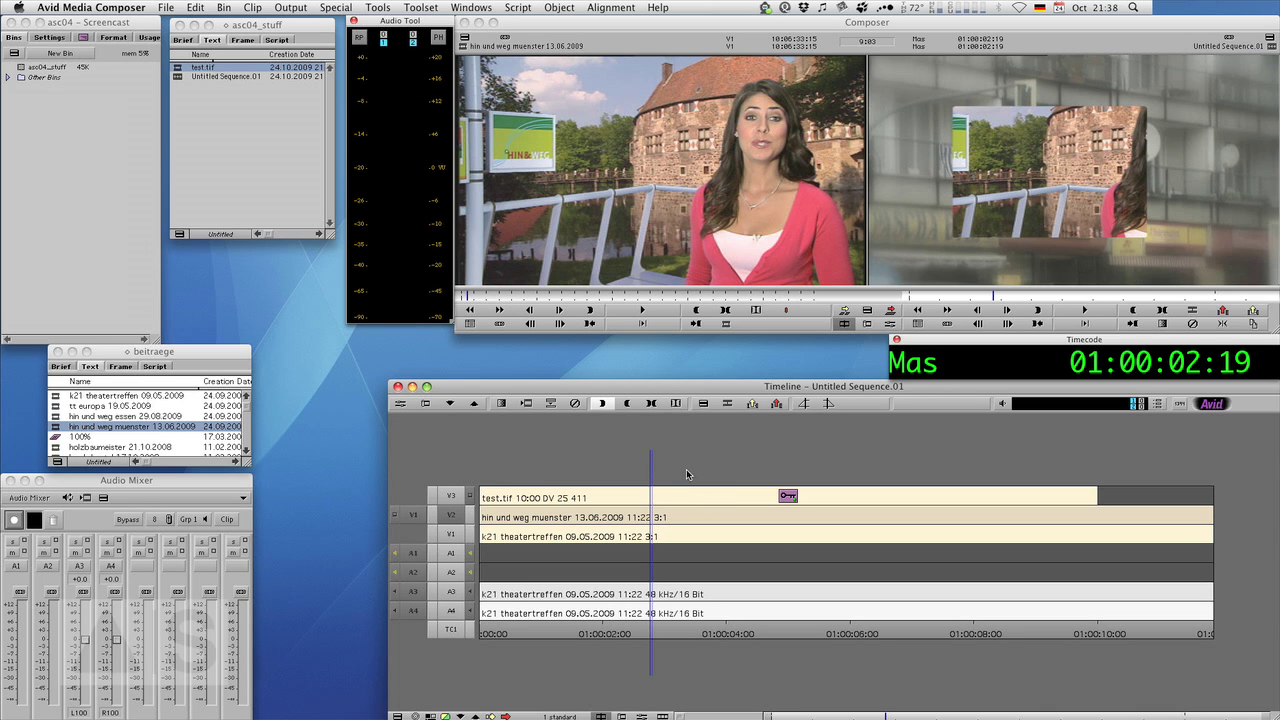
Monitor V1 alone, then up to V2, then the full V3 picture-in-picture composite
left_click(470, 539)
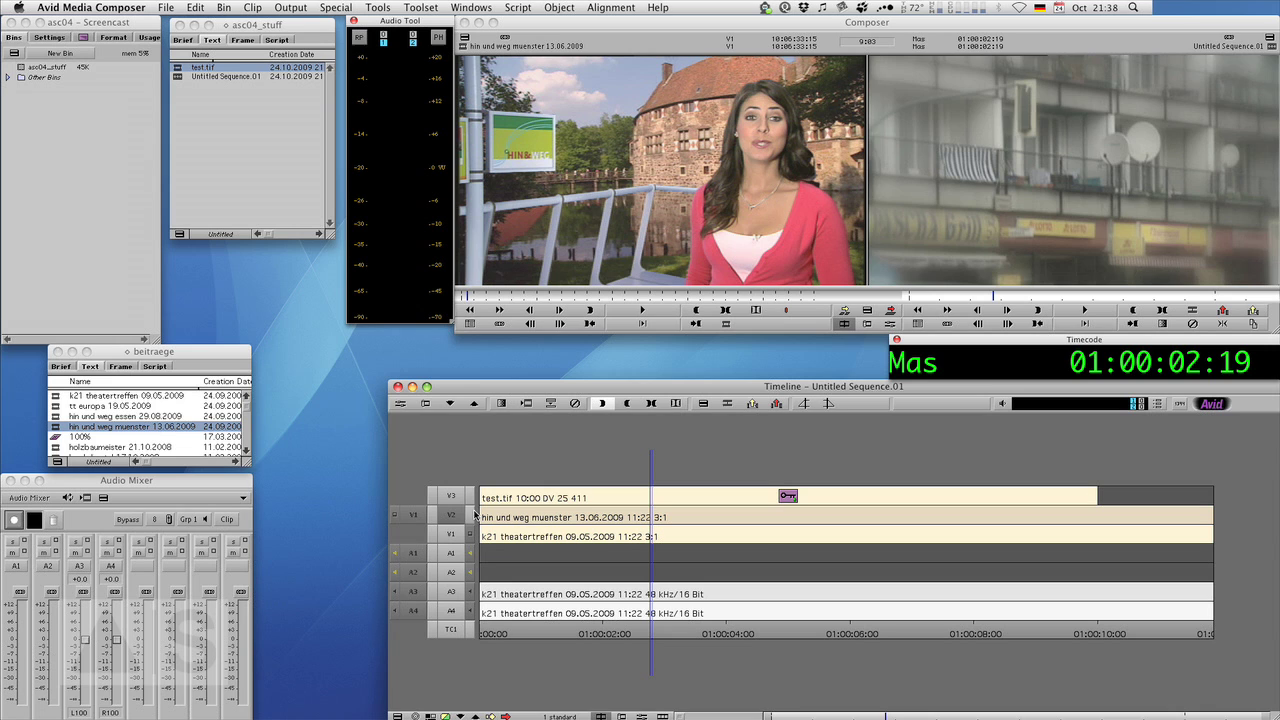
left_click(471, 515)
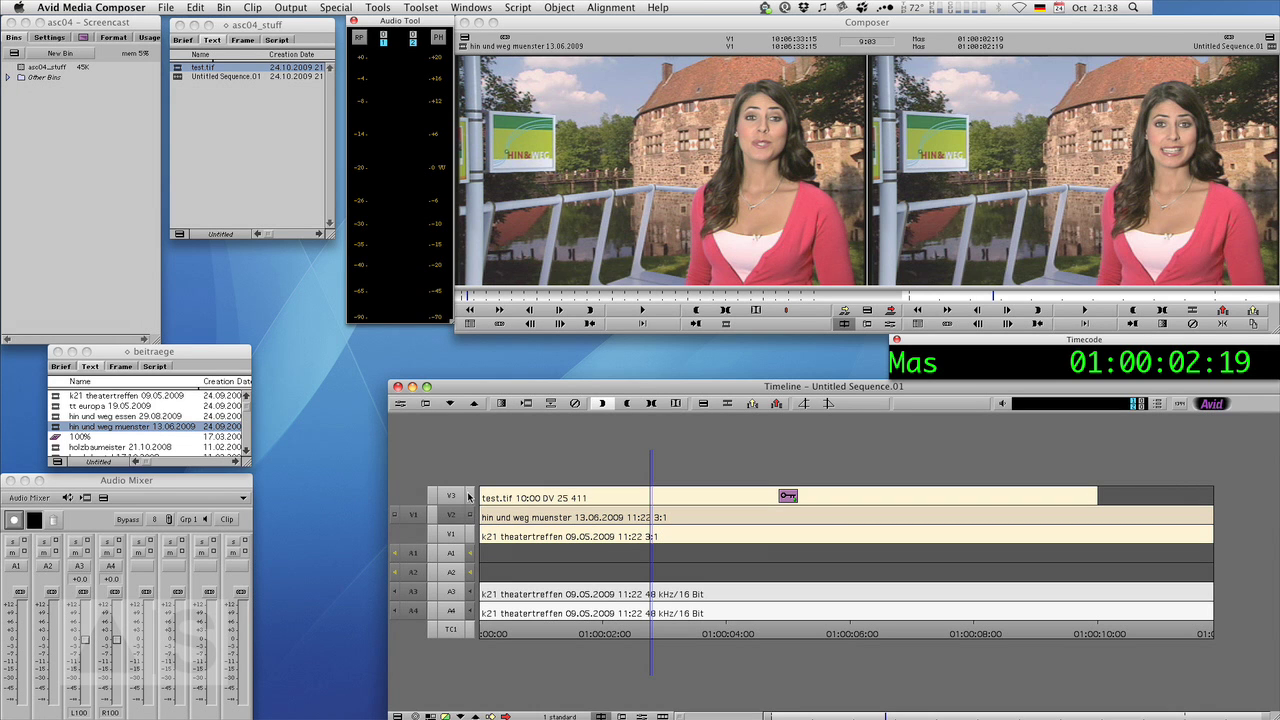
left_click(469, 497)
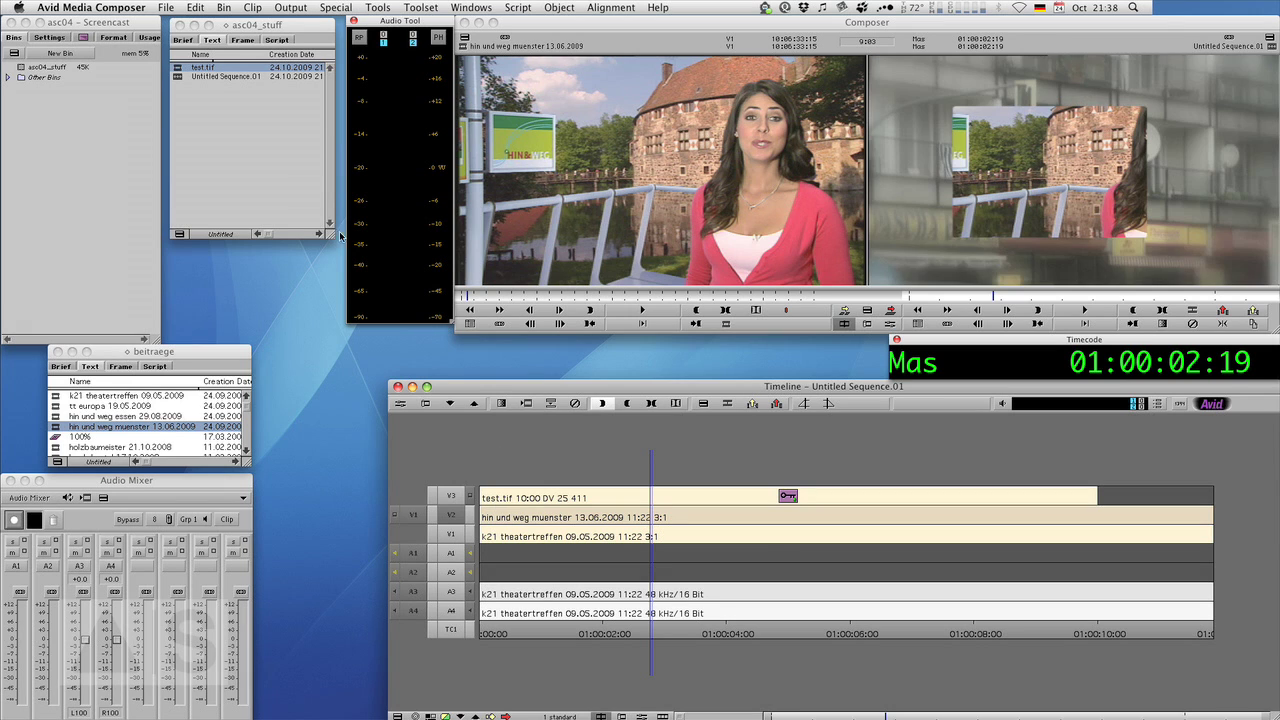
Load test.tif into the source monitor and advance the sequence one second with +100
double_click(180, 67)
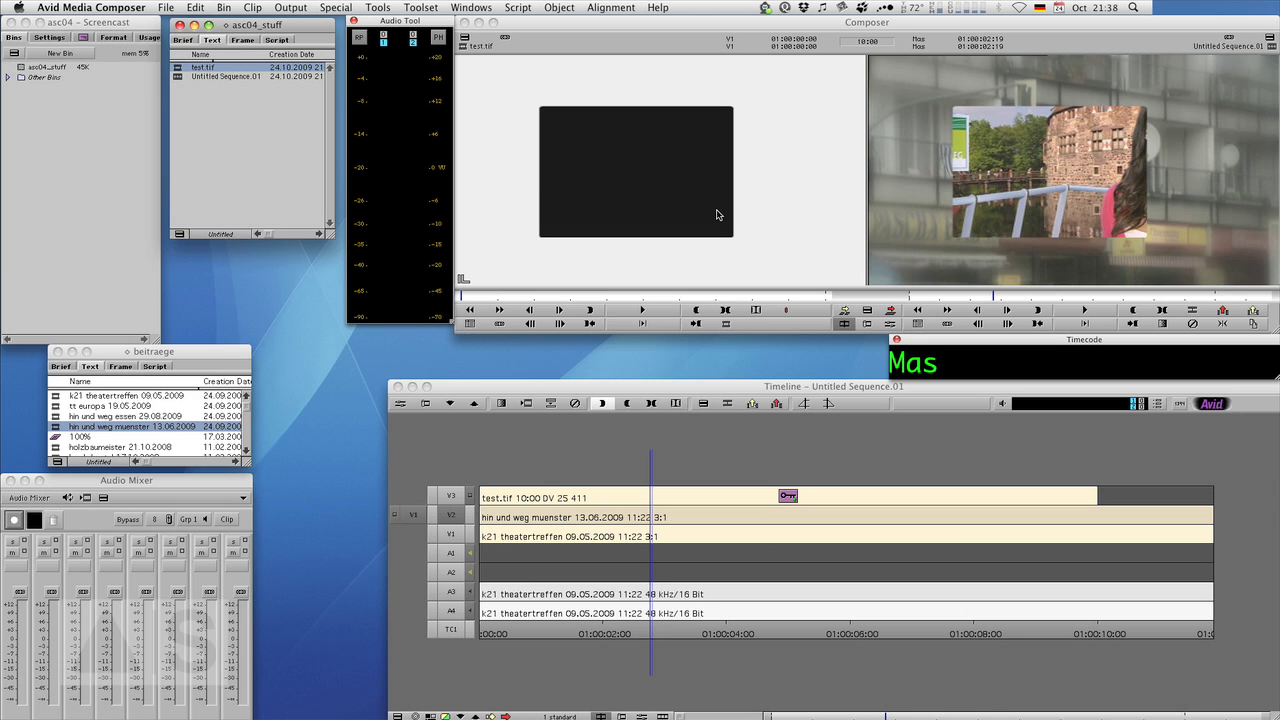
type("+100")
key("Return")
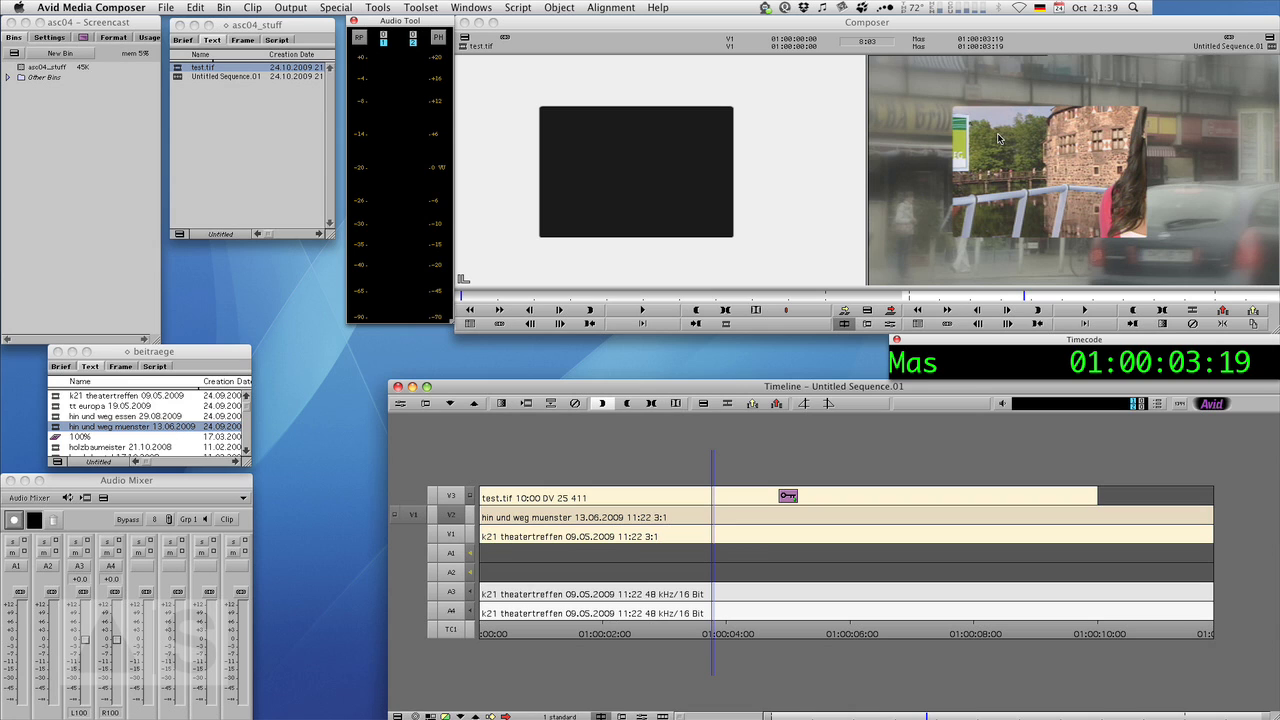
Monitor up to V2, then V1 only, then return to the full V3 composite
left_click(470, 517)
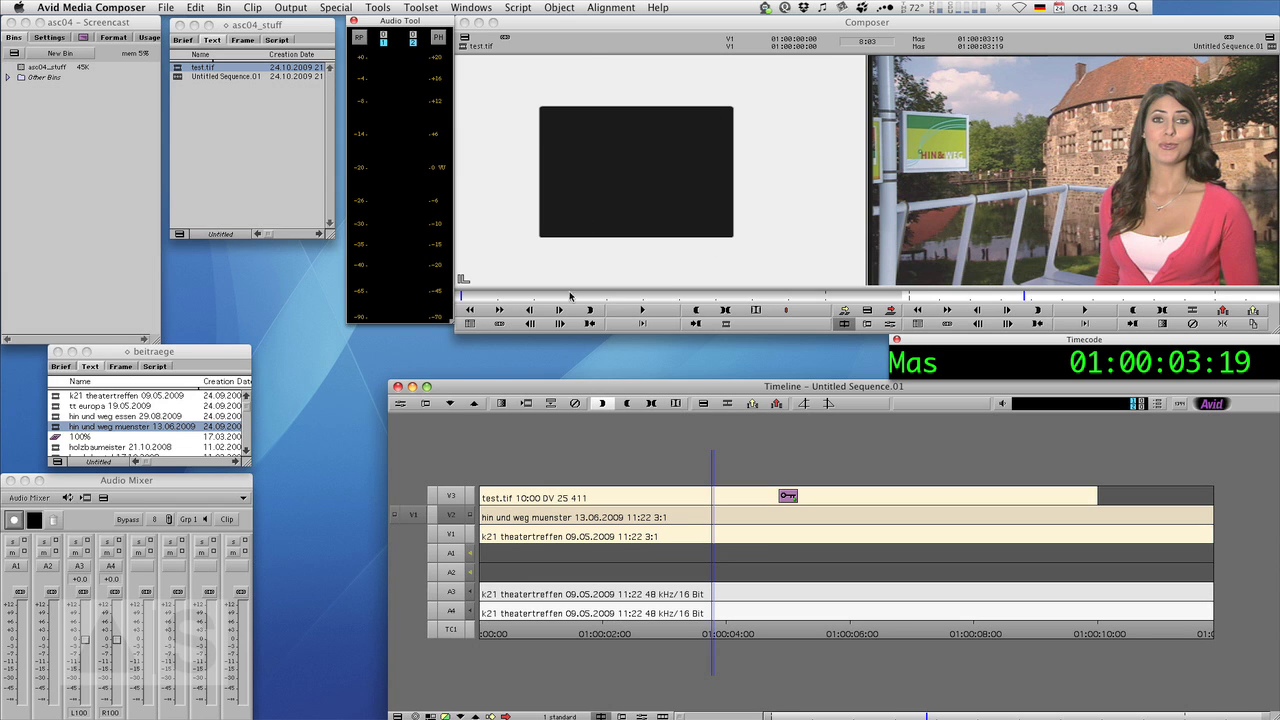
left_click(470, 536)
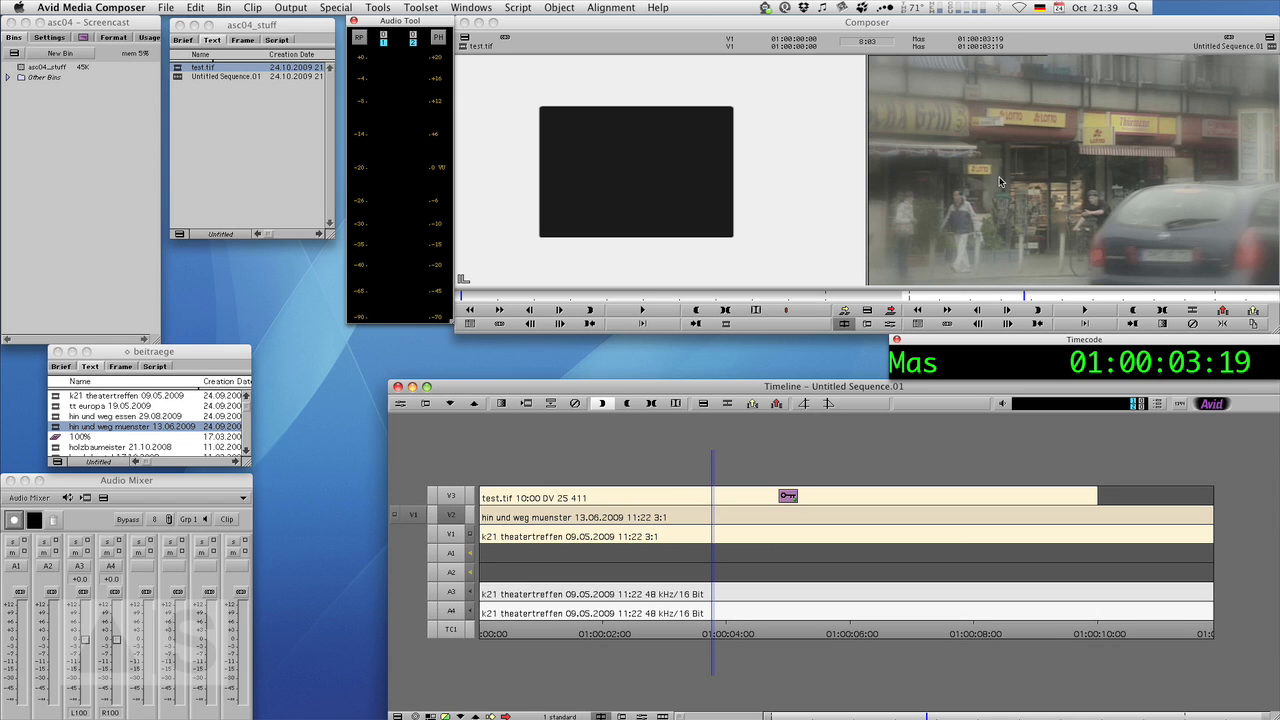
left_click(470, 497)
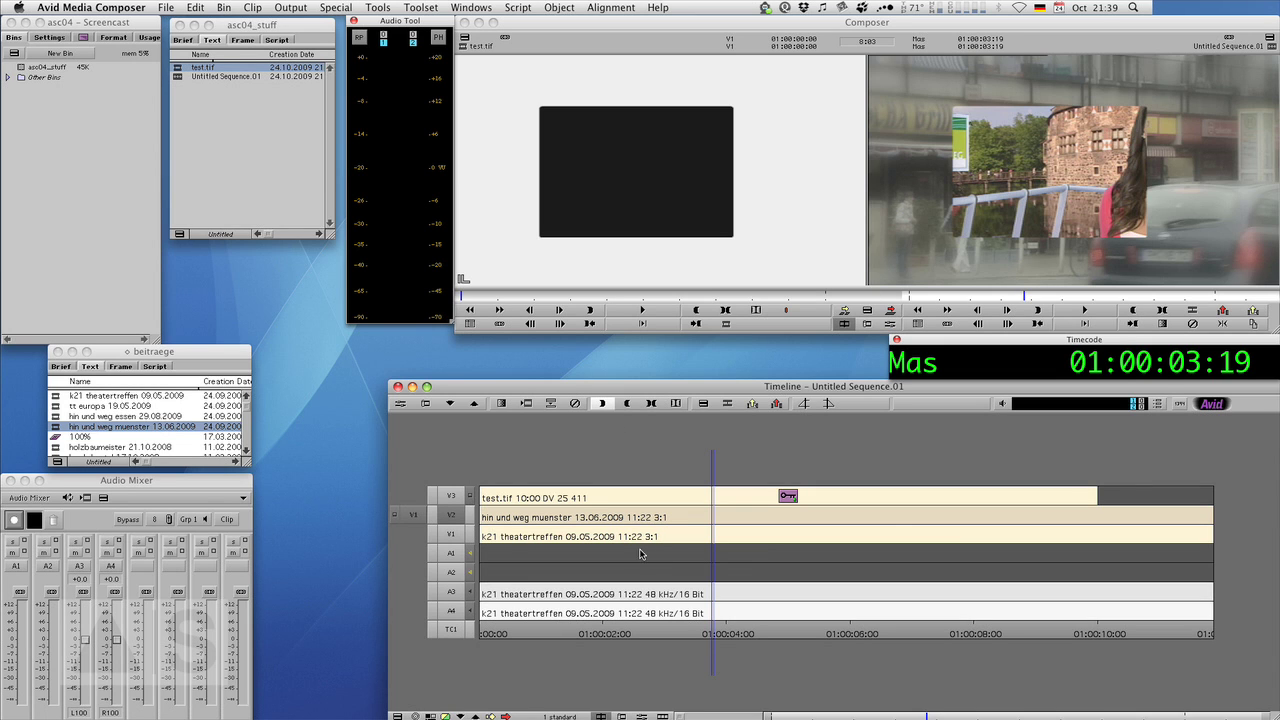
Play the sequence forward and move the scanlines_PAL_720x576.tif Preview window to the right
key("space")
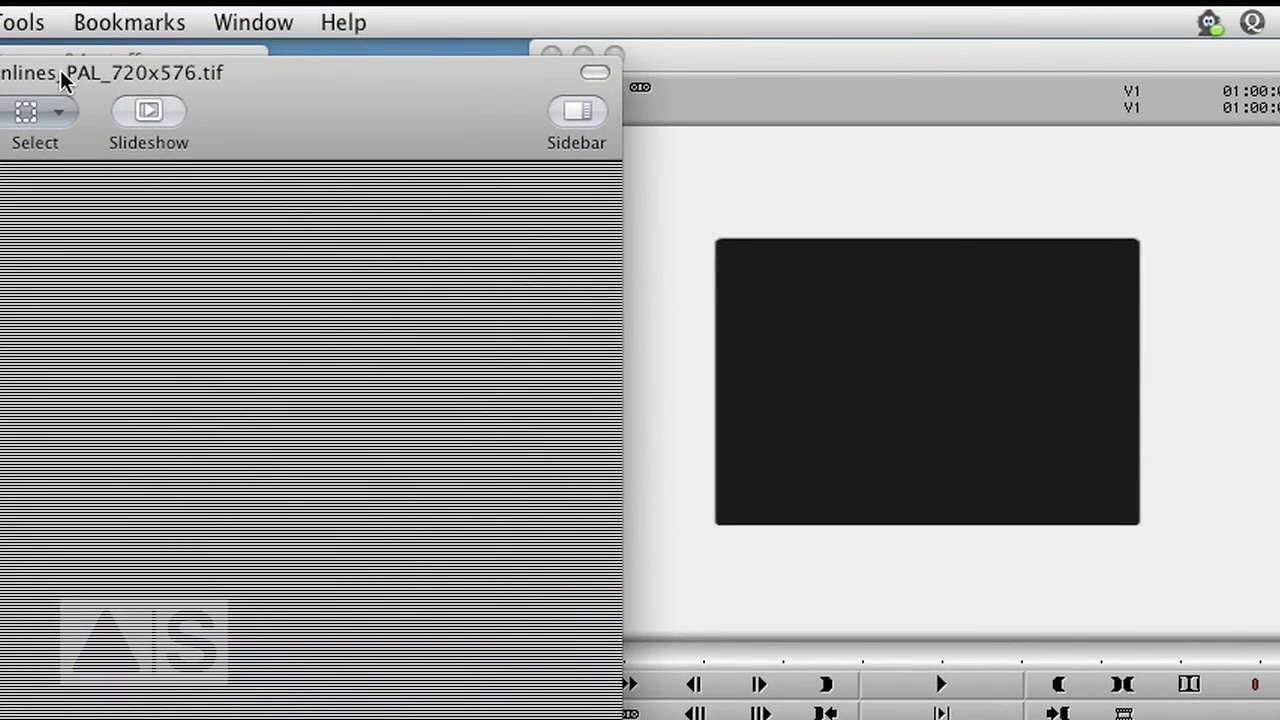
left_click_drag(60, 72, 841, 129)
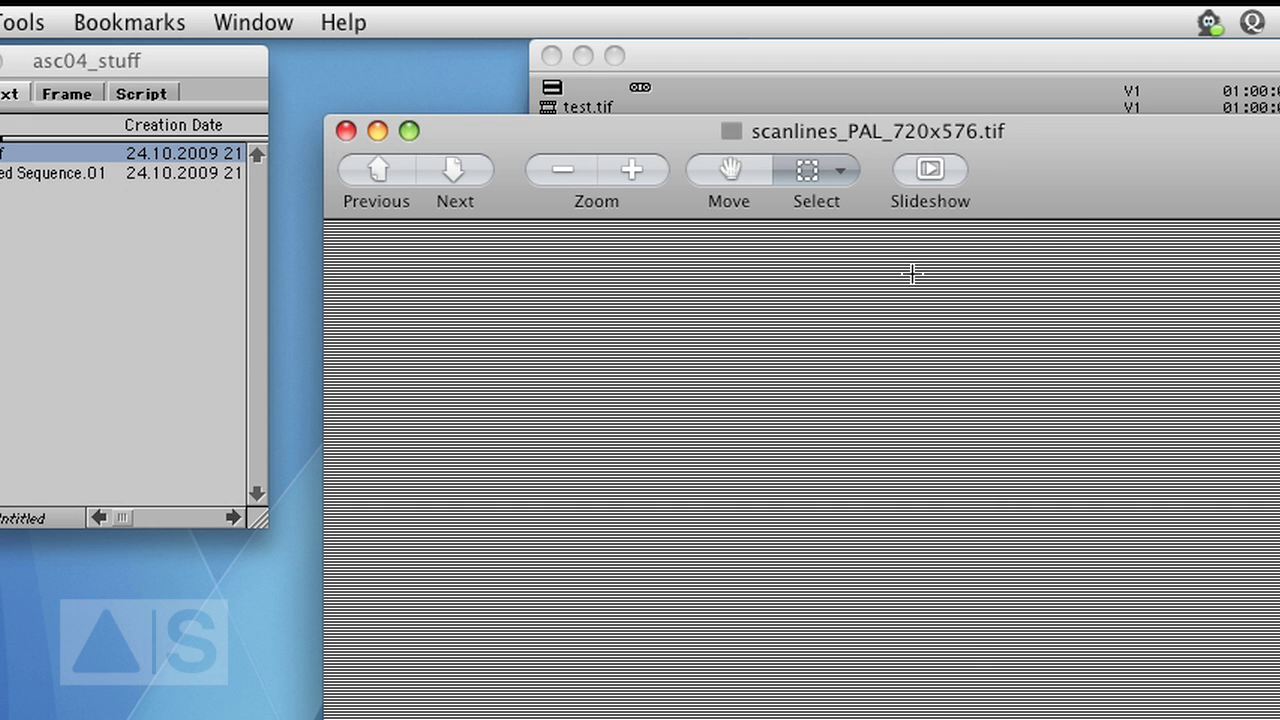
Import scanlines_PAL_720x576.tif from the scanlines folder into the asc04_stuff bin, accepting the import options
left_click(380, 191)
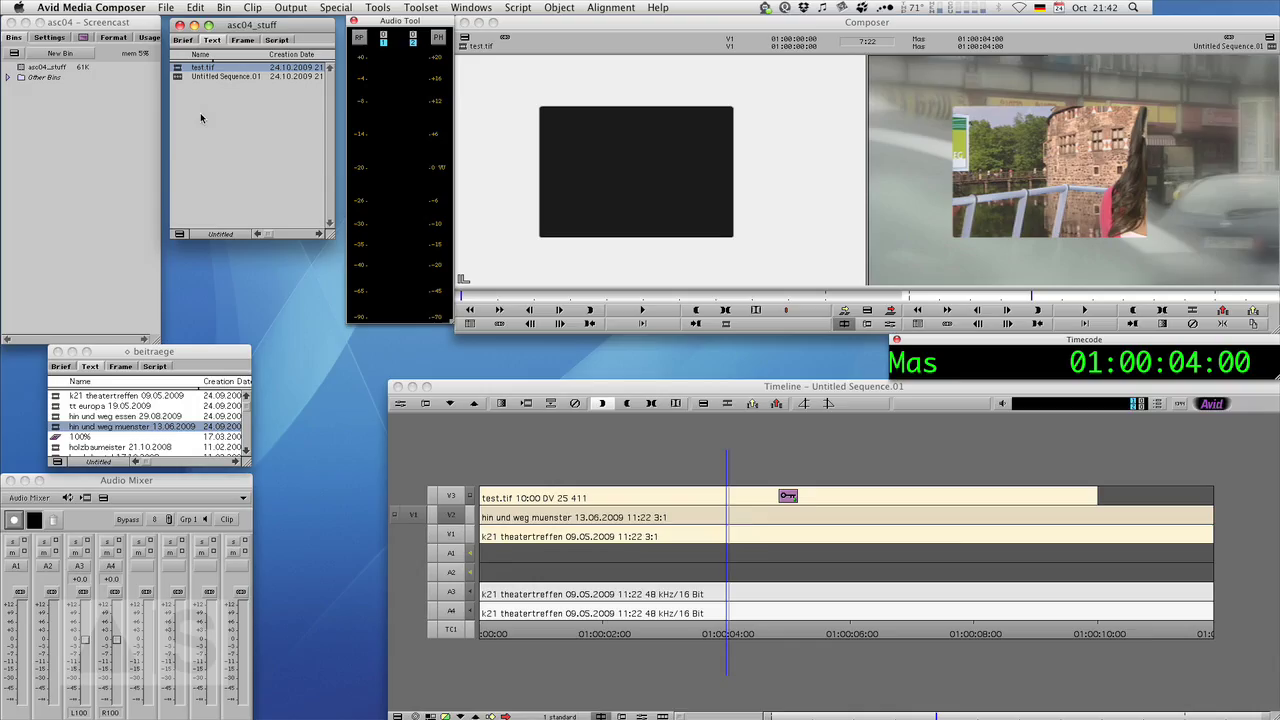
right_click(202, 116)
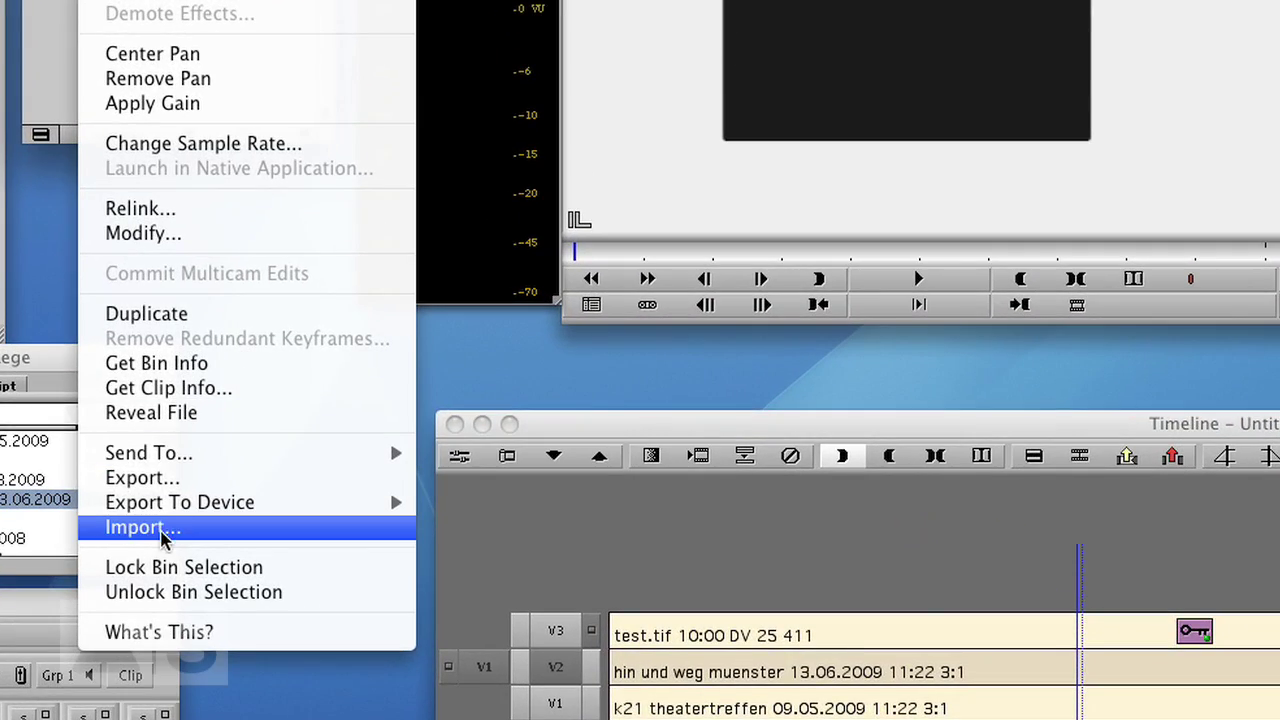
left_click(185, 528)
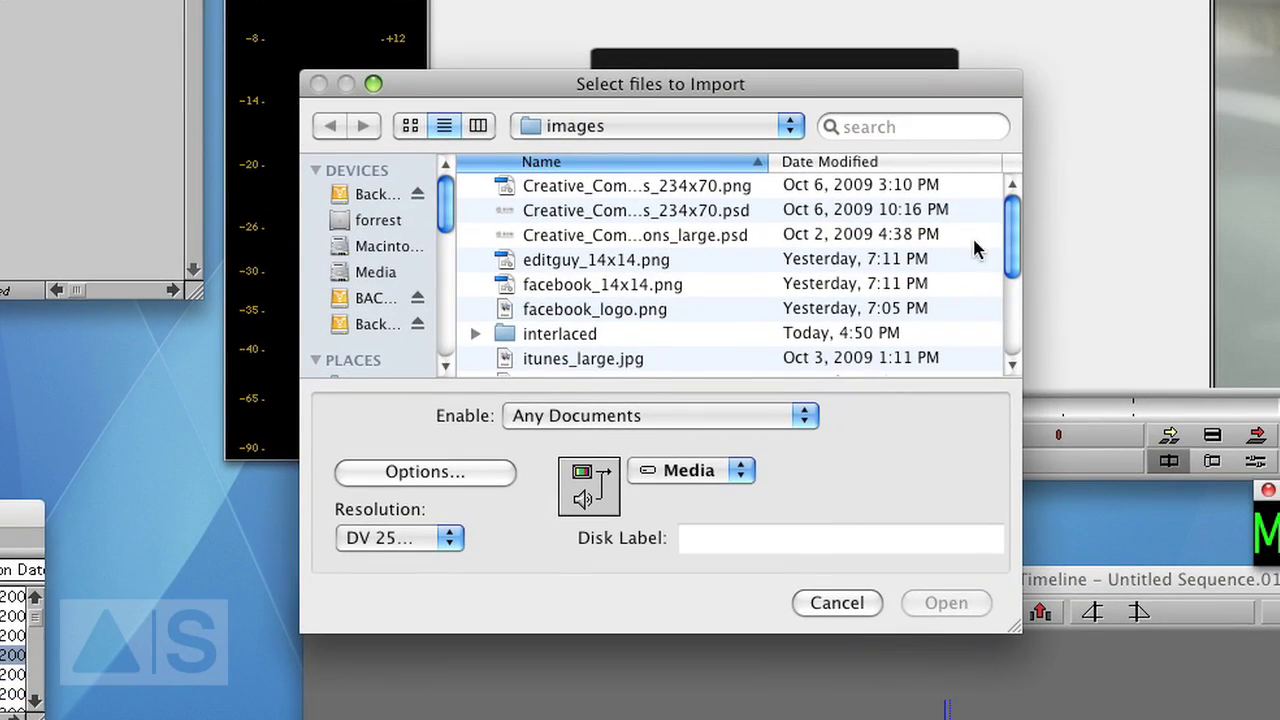
left_click_drag(1011, 212, 1013, 296)
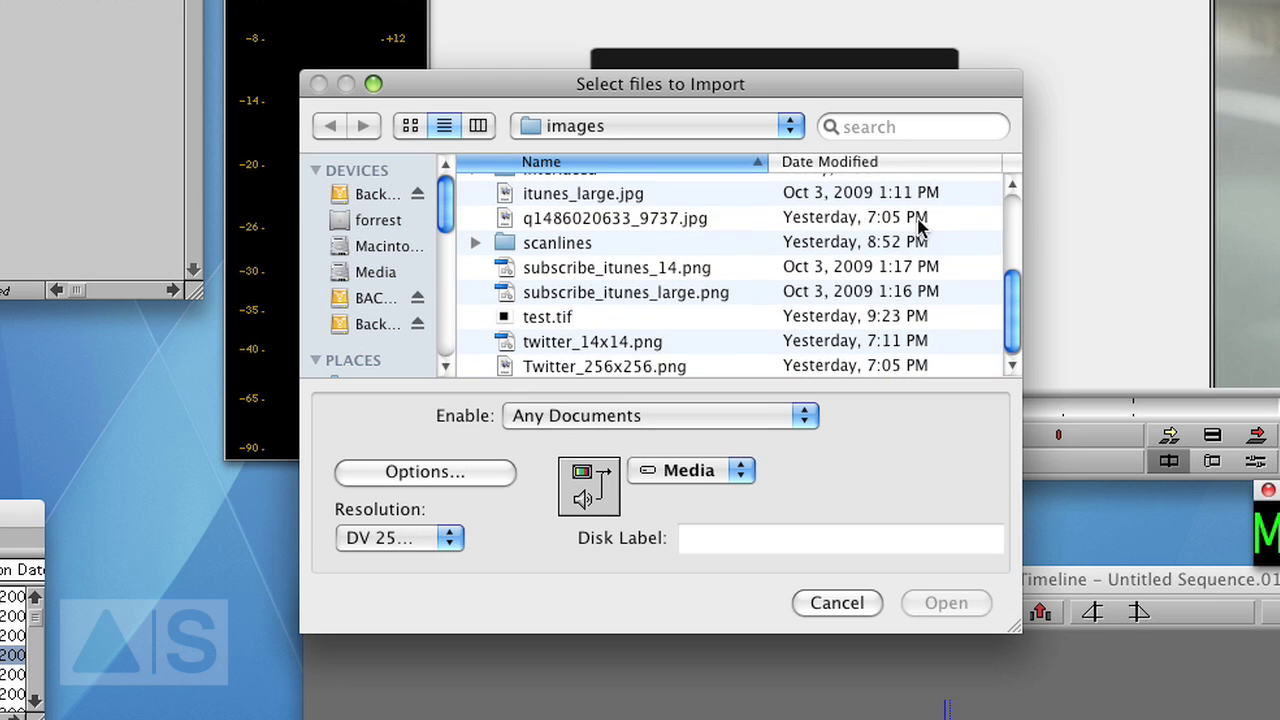
double_click(578, 246)
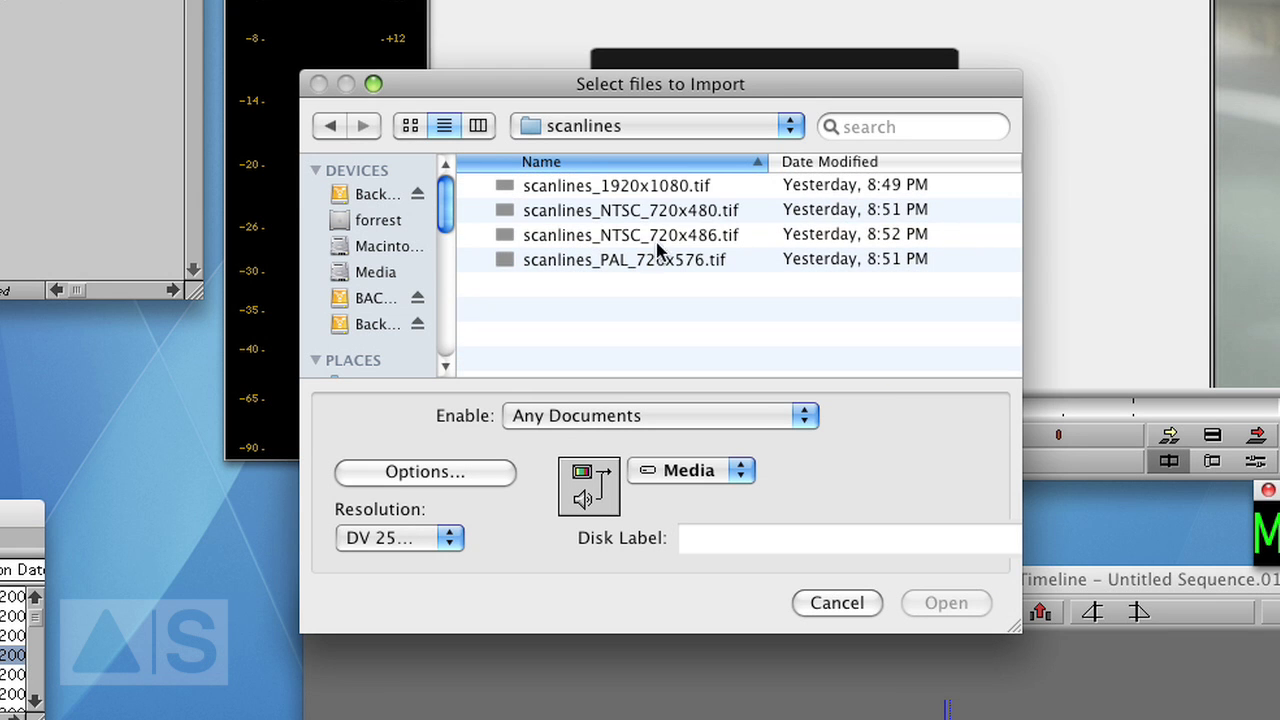
left_click(655, 266)
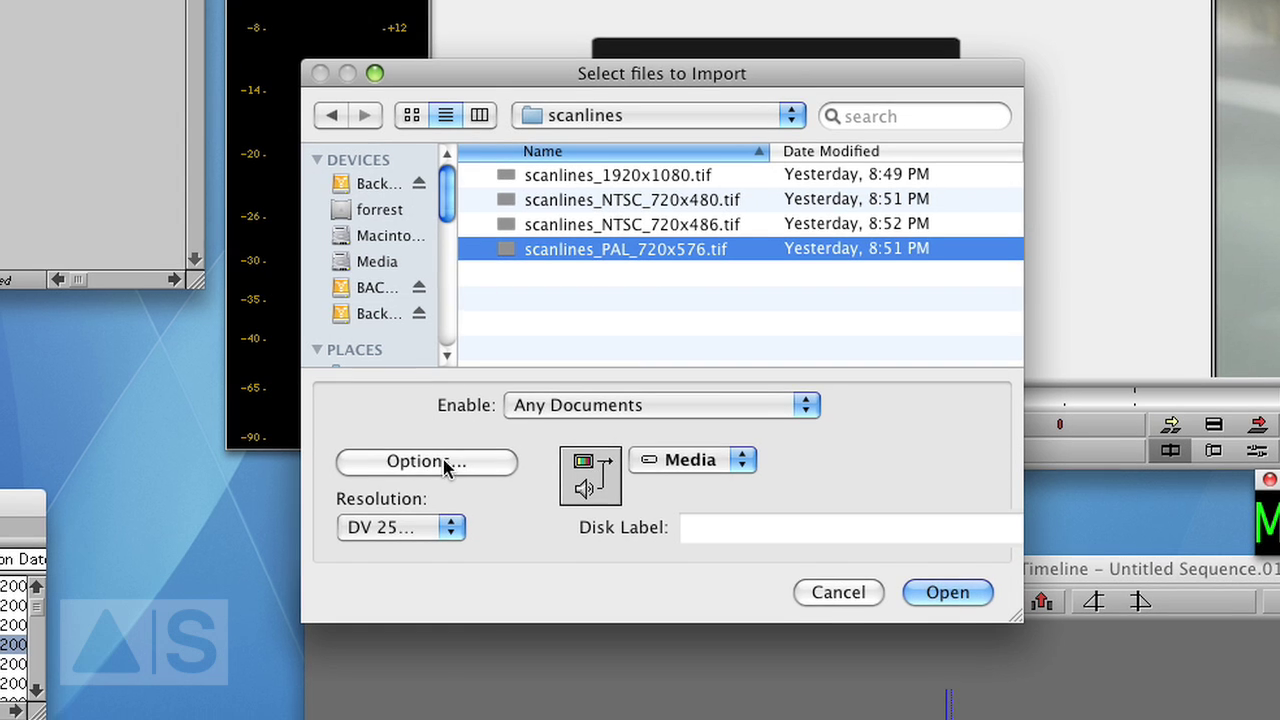
left_click(445, 466)
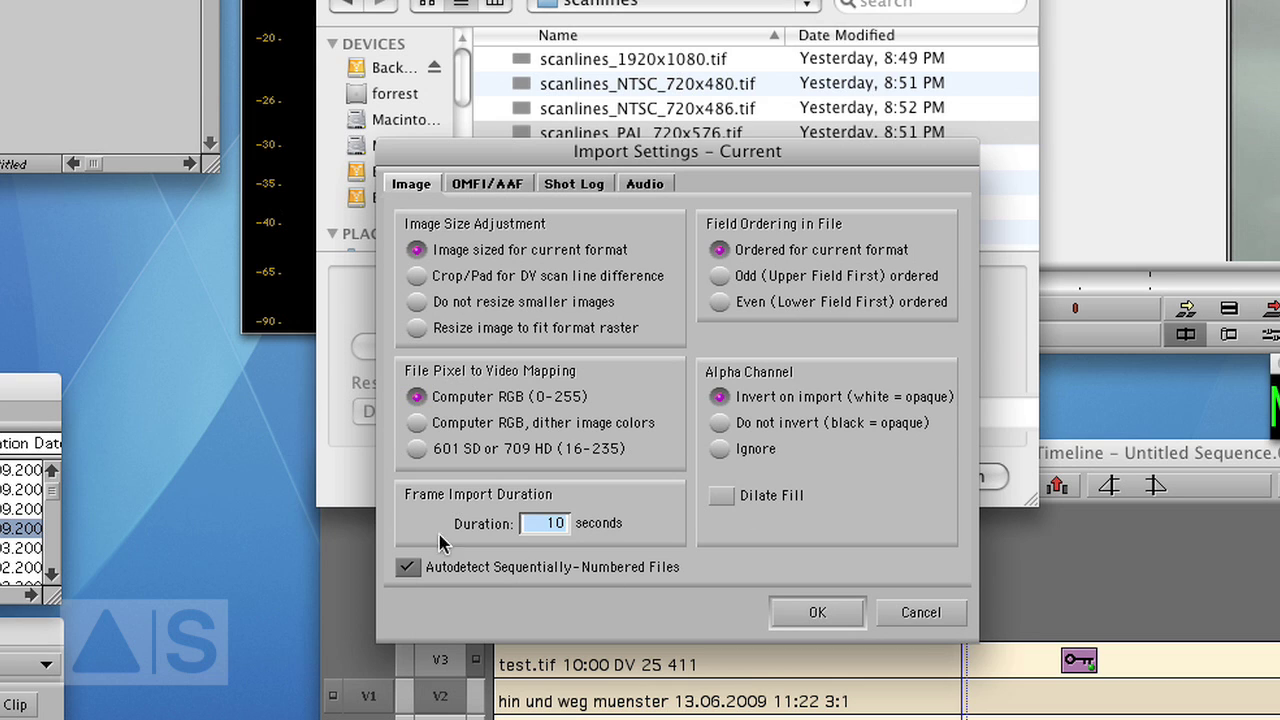
left_click(817, 616)
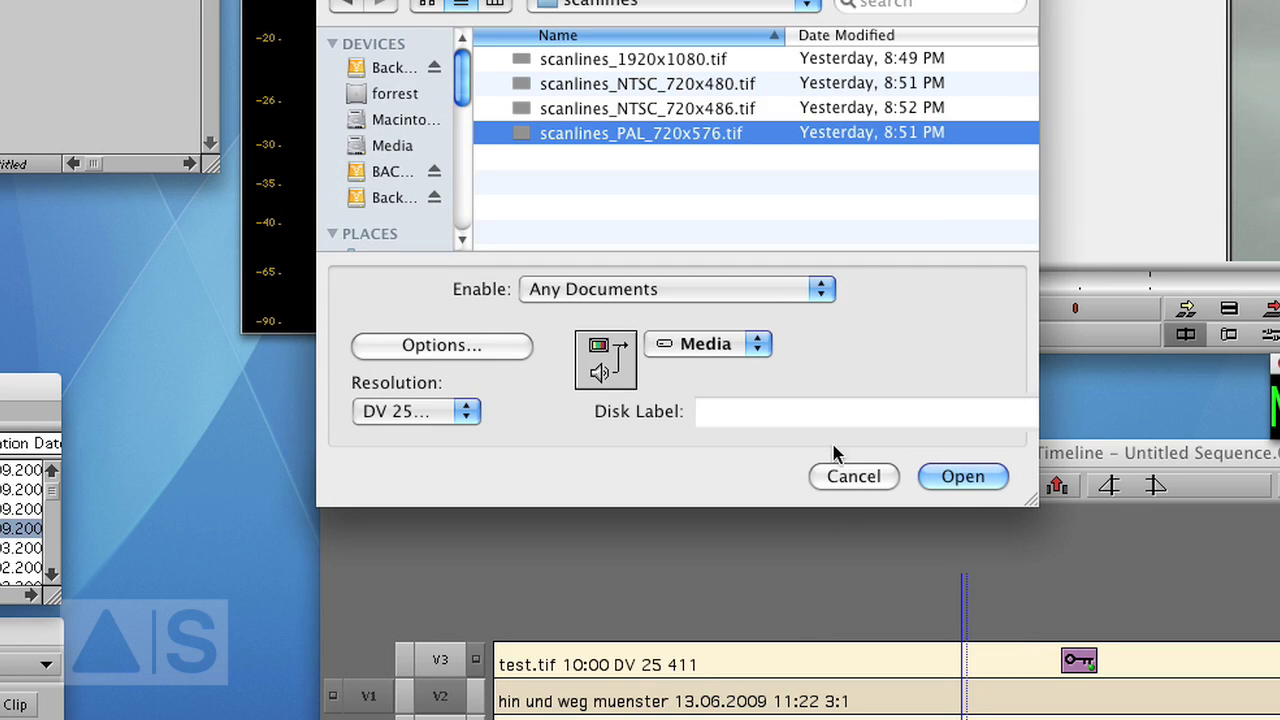
left_click(960, 476)
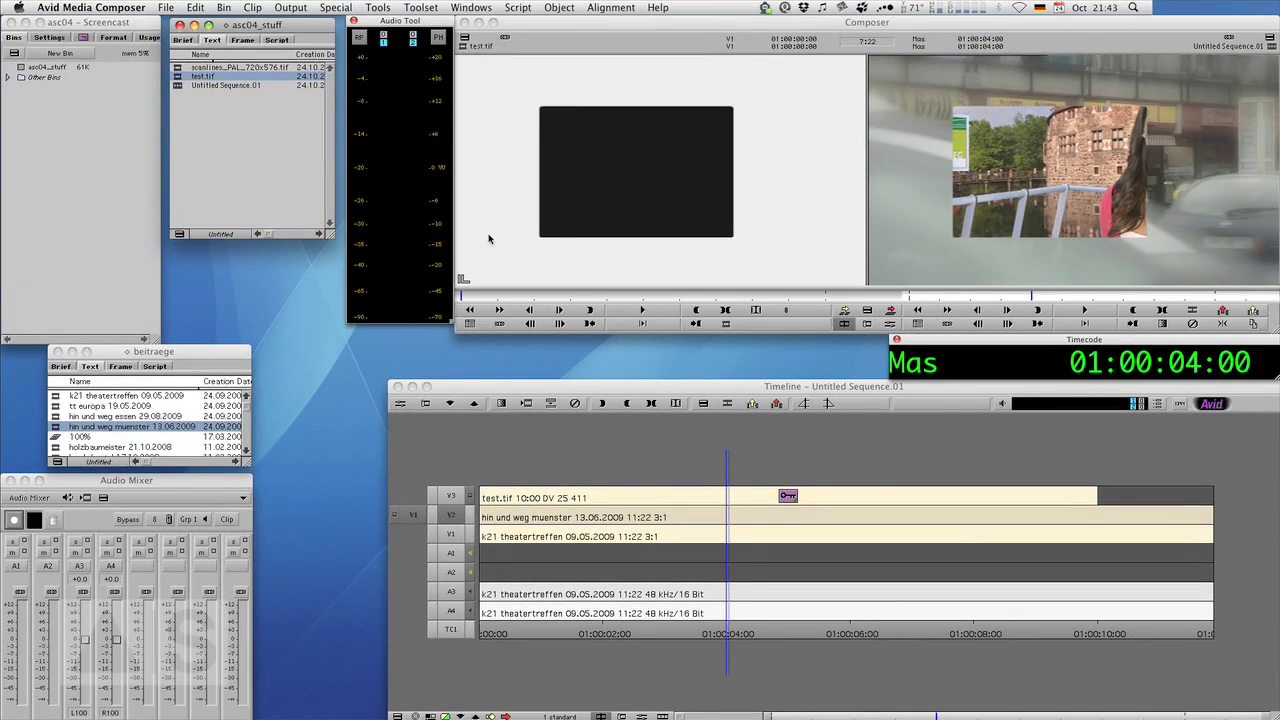
Load the scanlines clip into the Source monitor, scrub through it, then switch applications
double_click(179, 67)
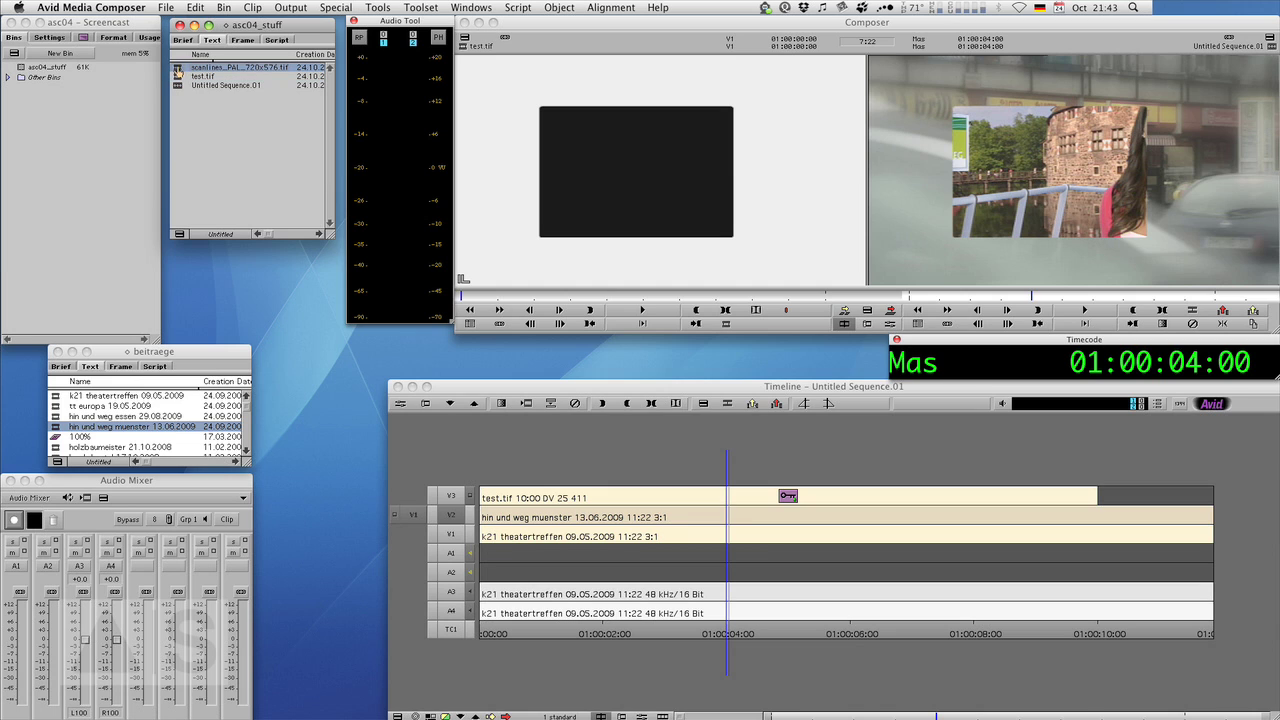
left_click_drag(479, 302, 555, 300)
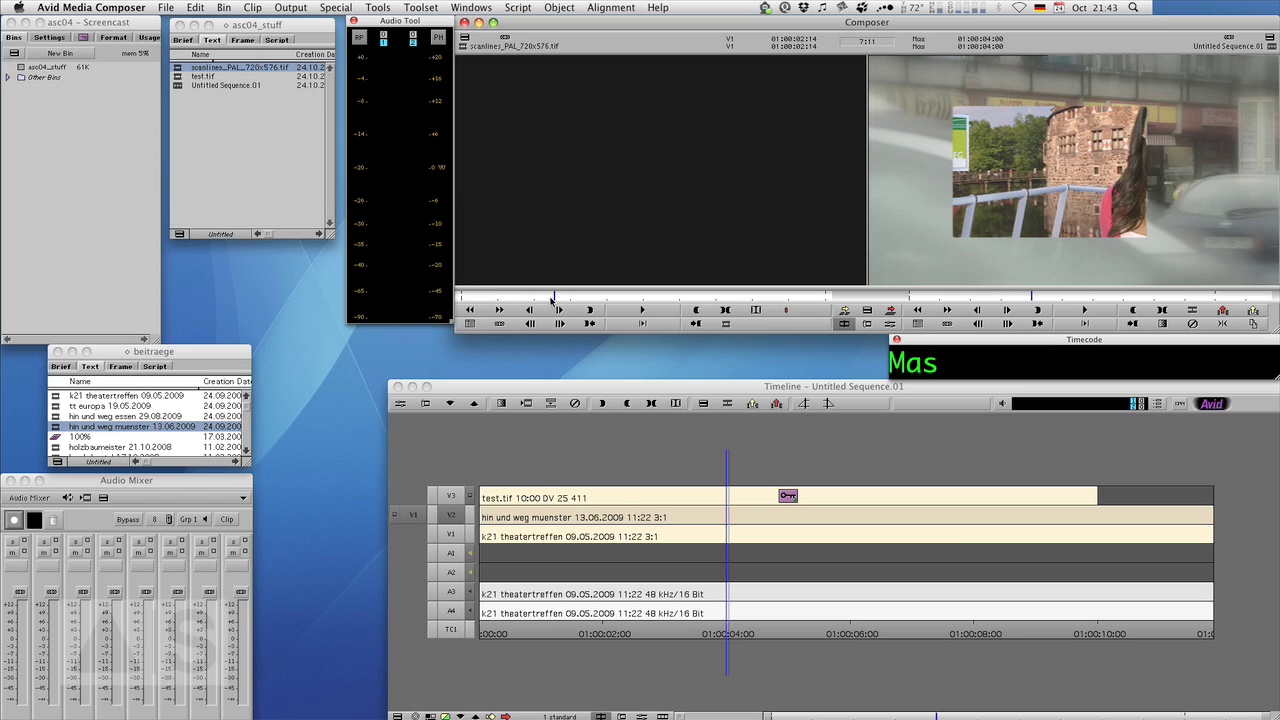
left_click_drag(529, 302, 519, 301)
key("super+Tab")
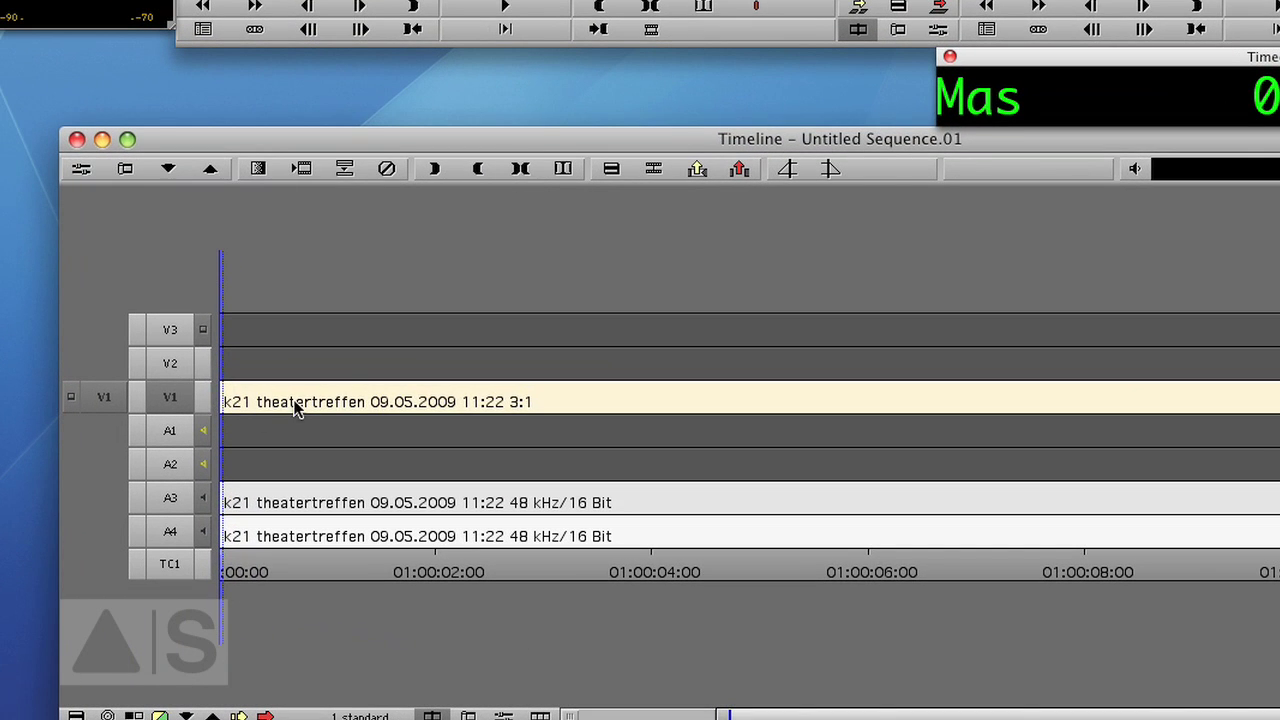
Overwrite a copy of the k21 theatertreffen clip onto V2, then repatch the source to V1
left_click(520, 168)
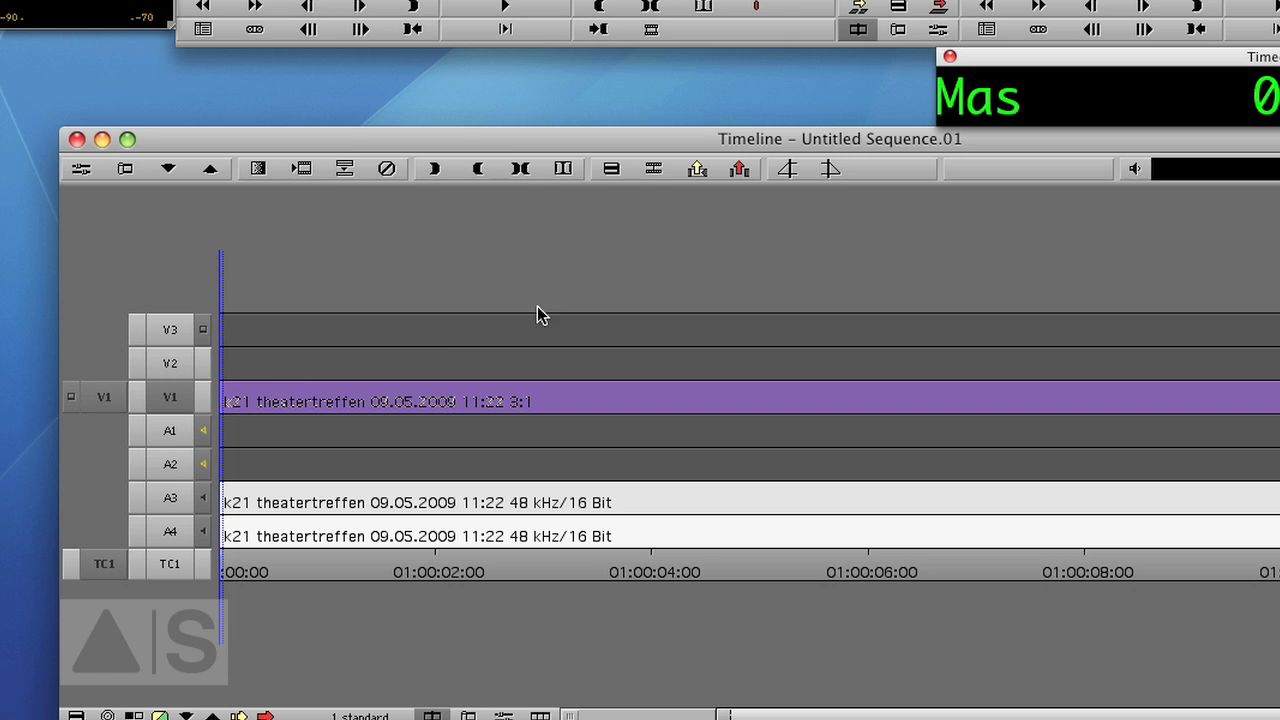
left_click(168, 398)
left_click(166, 364)
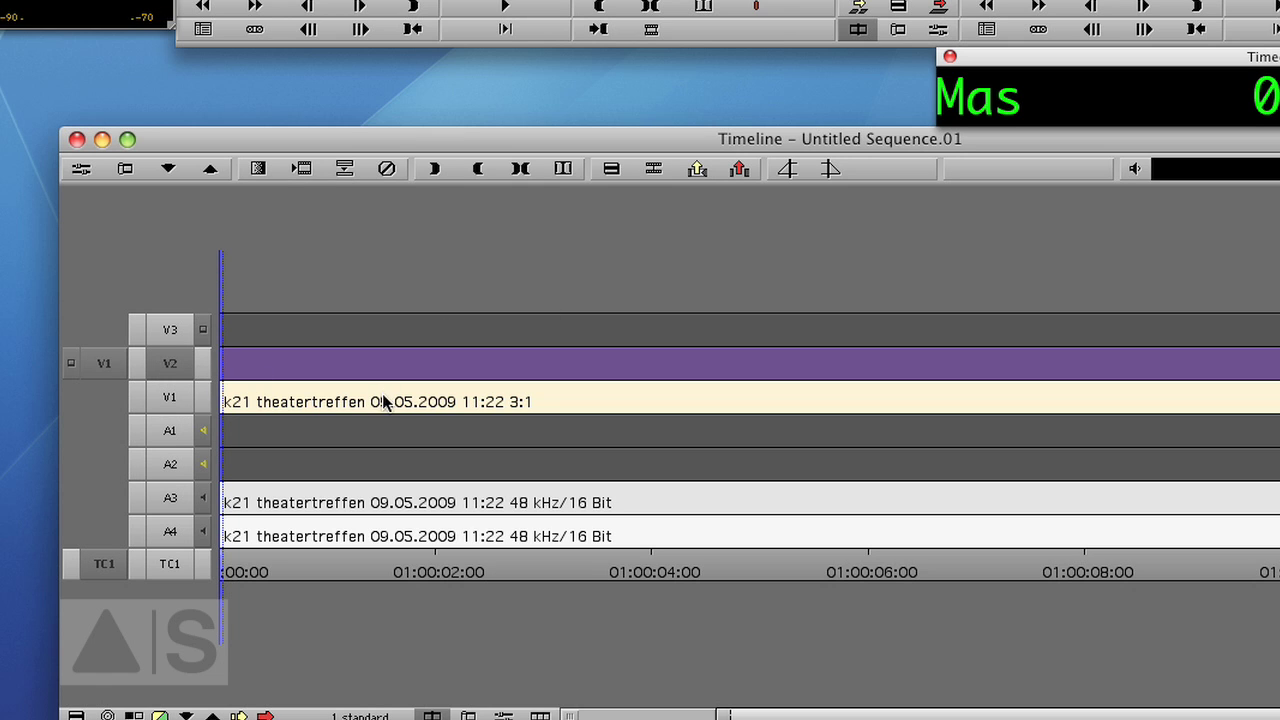
key("b")
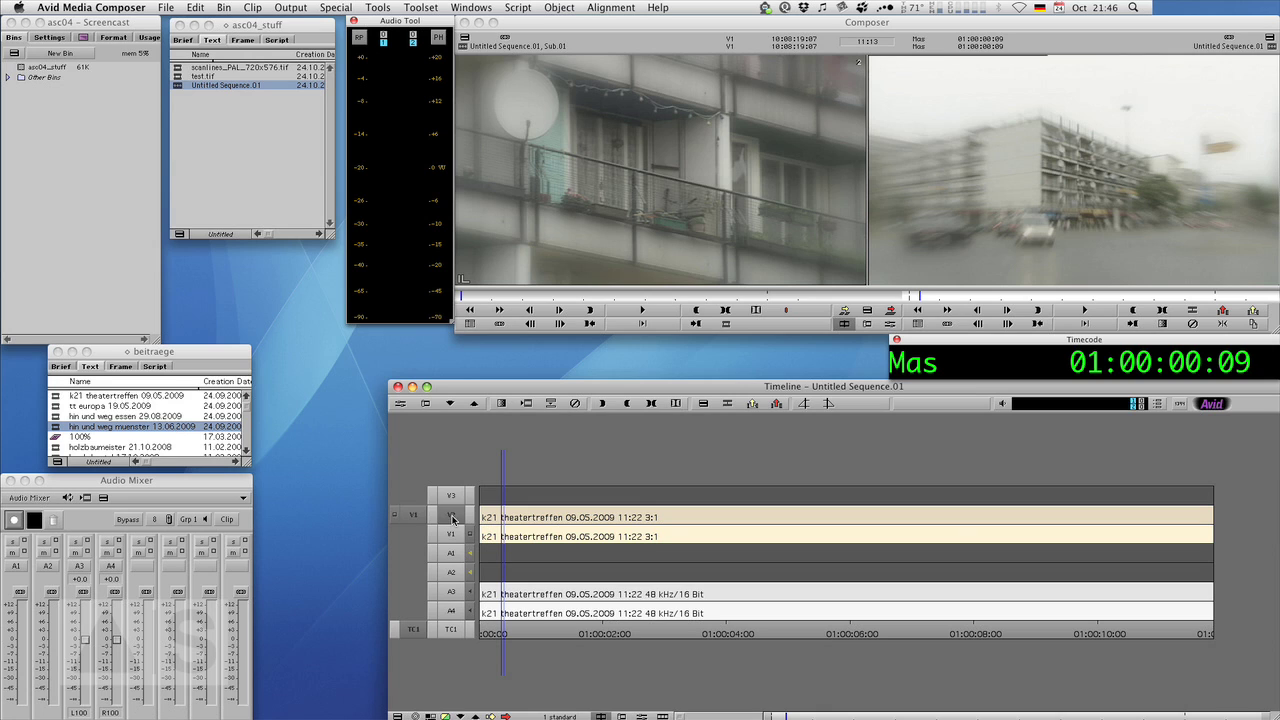
left_click_drag(452, 518, 456, 541)
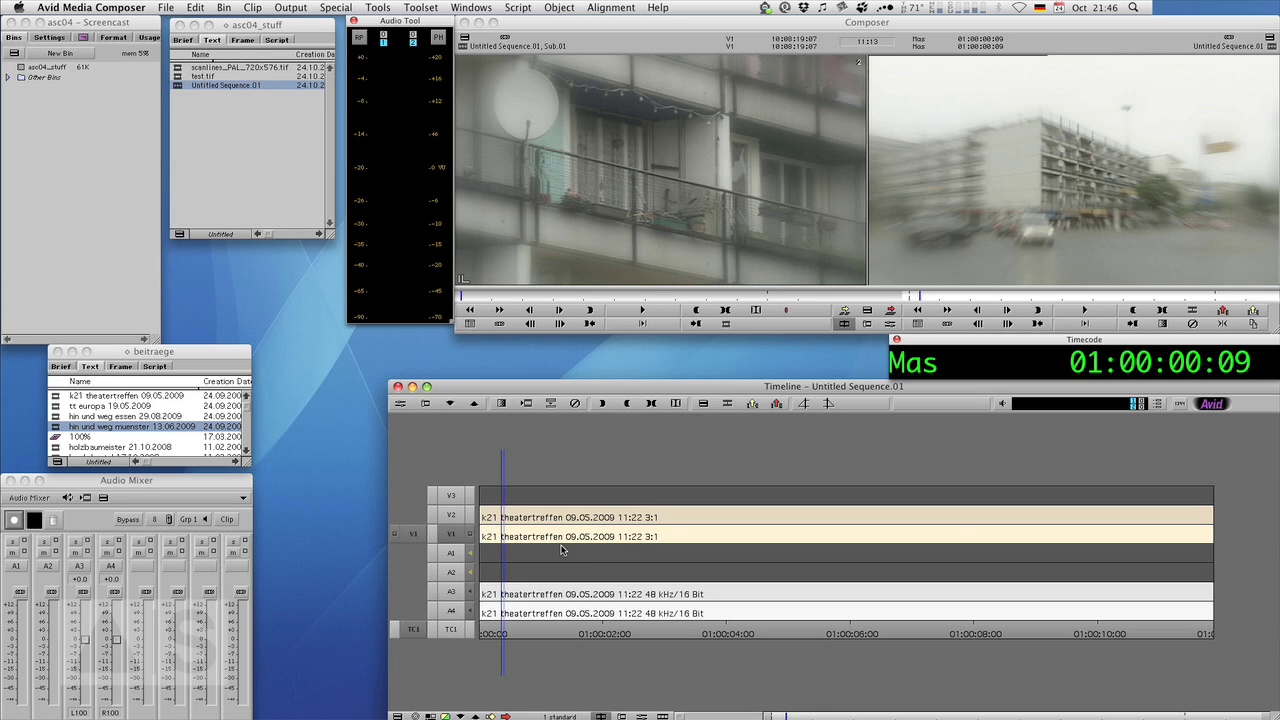
Scrub through the sequence to its end to check the V2 copy, then return to start
key("Home")
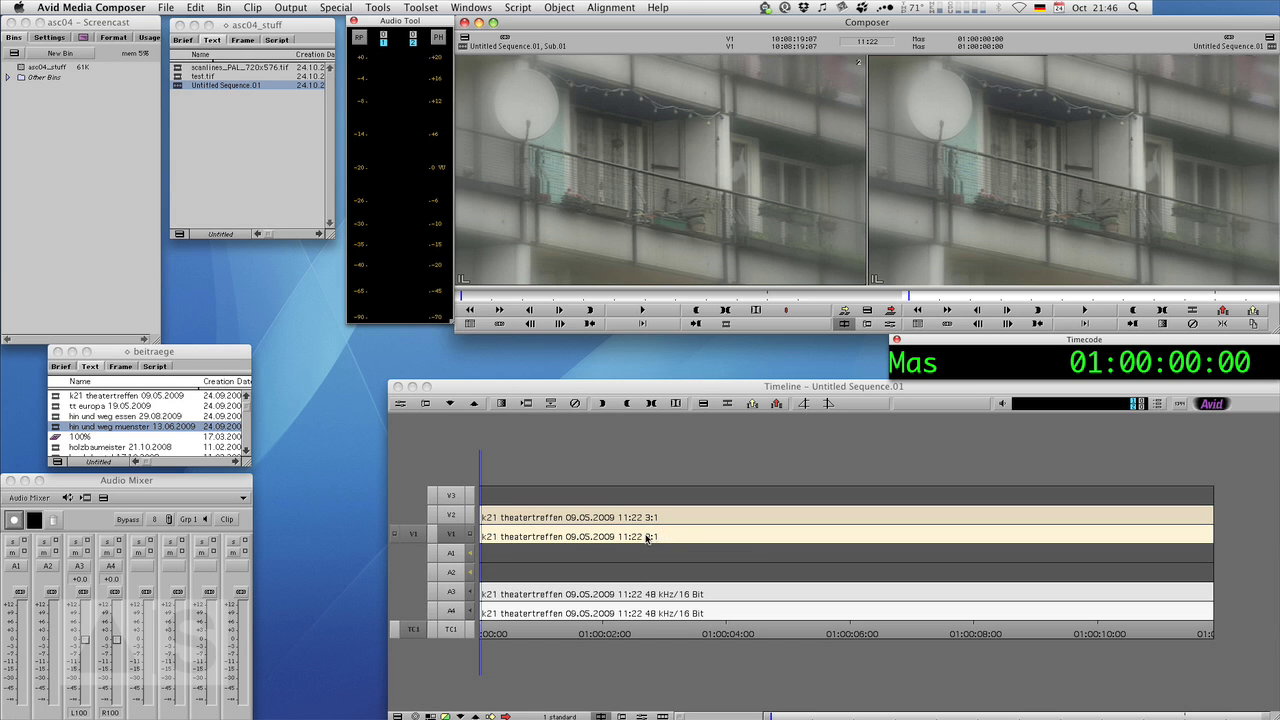
left_click_drag(552, 549, 1035, 595)
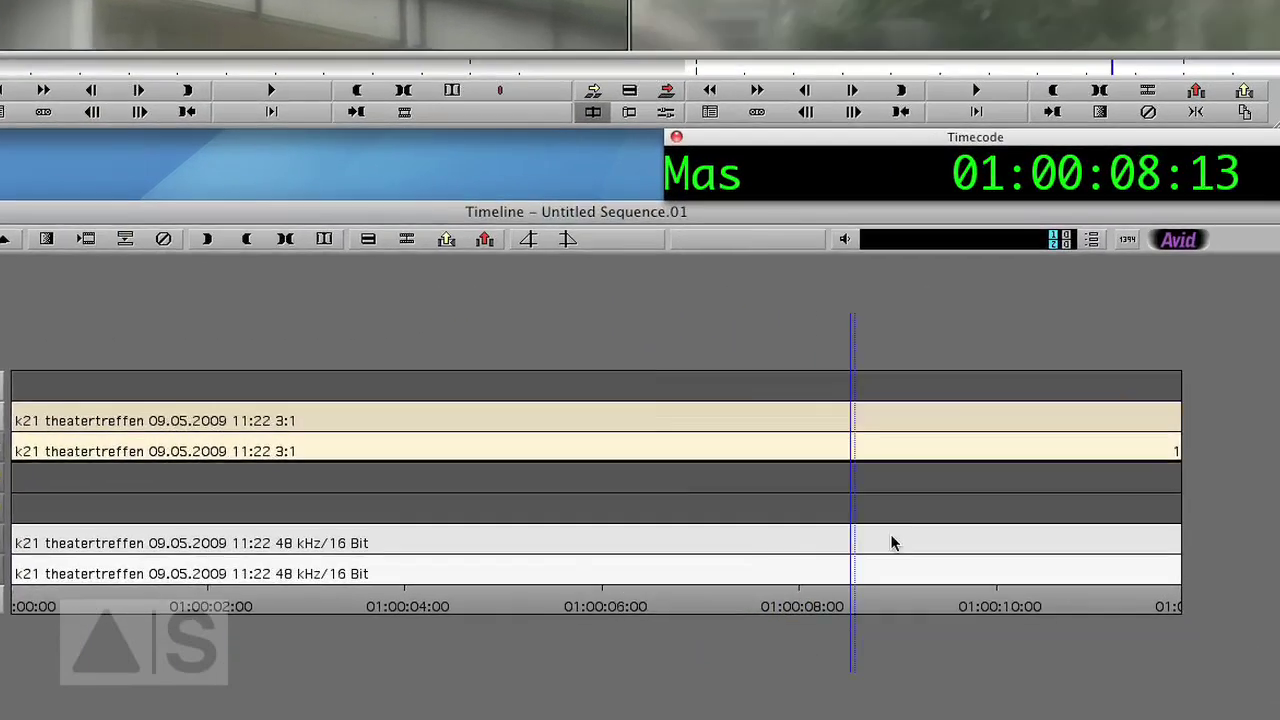
left_click_drag(893, 543, 1162, 500)
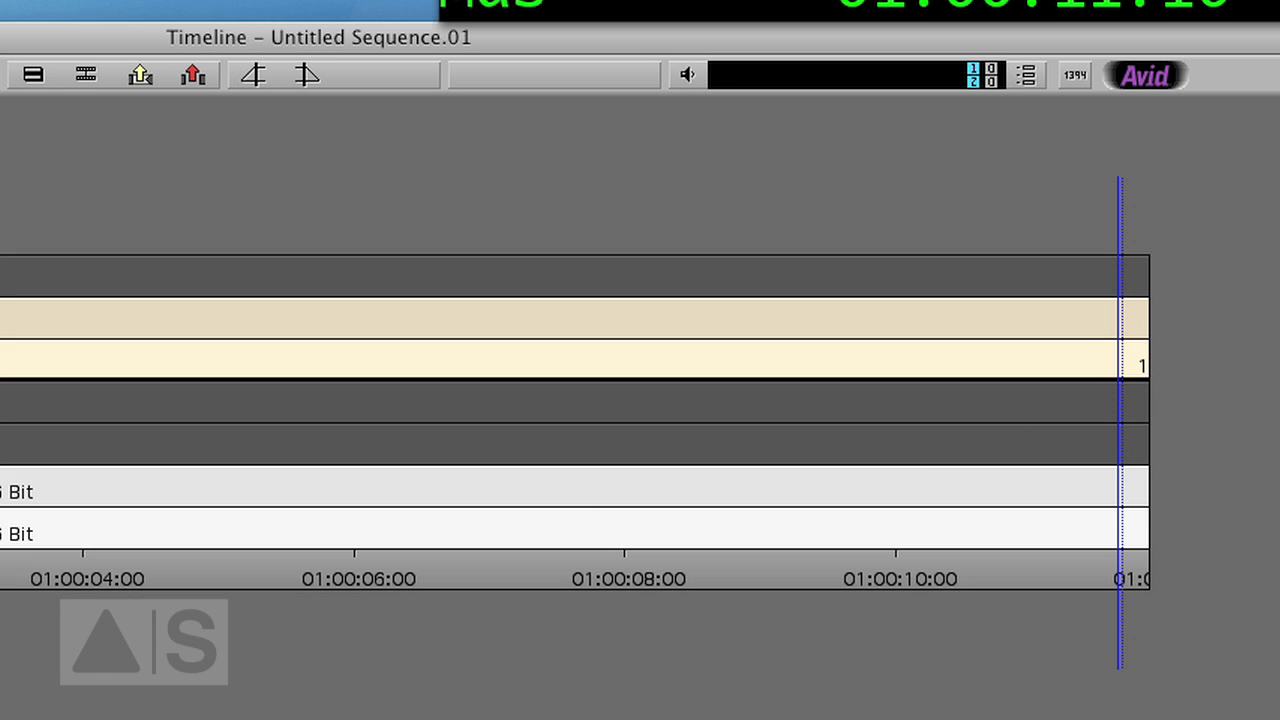
key("Home")
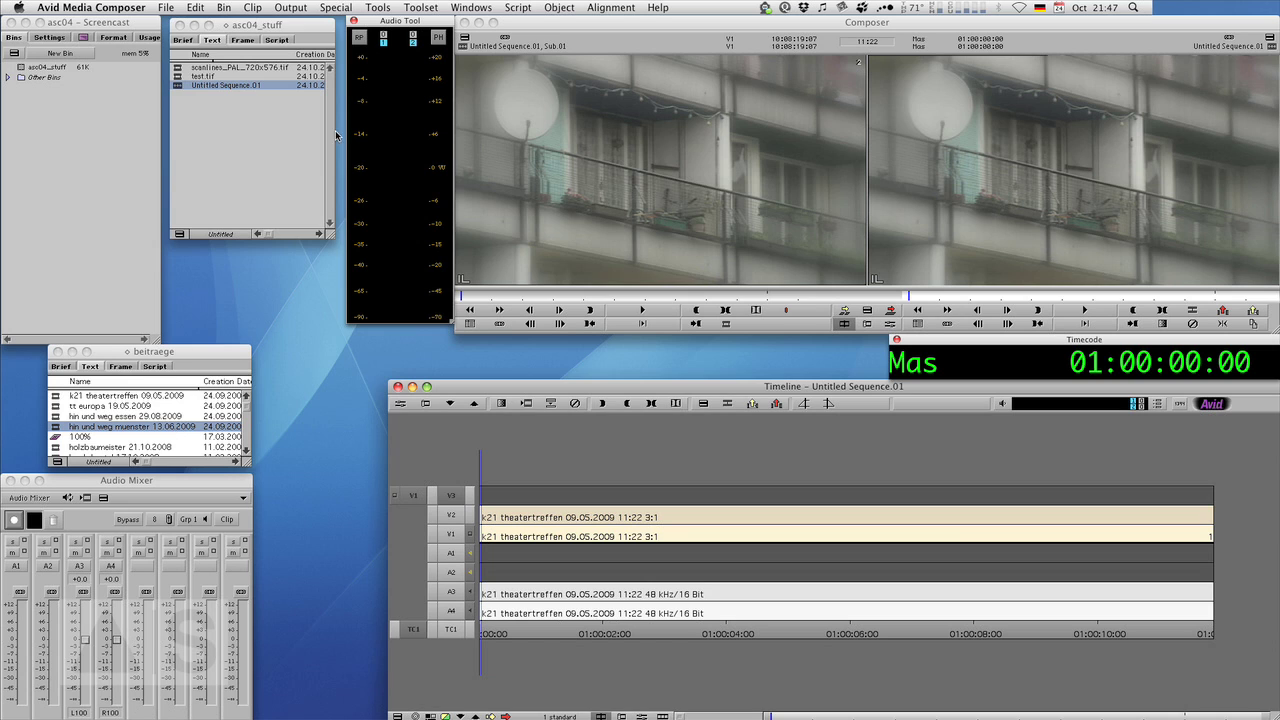
Overwrite scanlines_PAL_720x576.tif onto track V3 and play a stretch to preview it
double_click(178, 68)
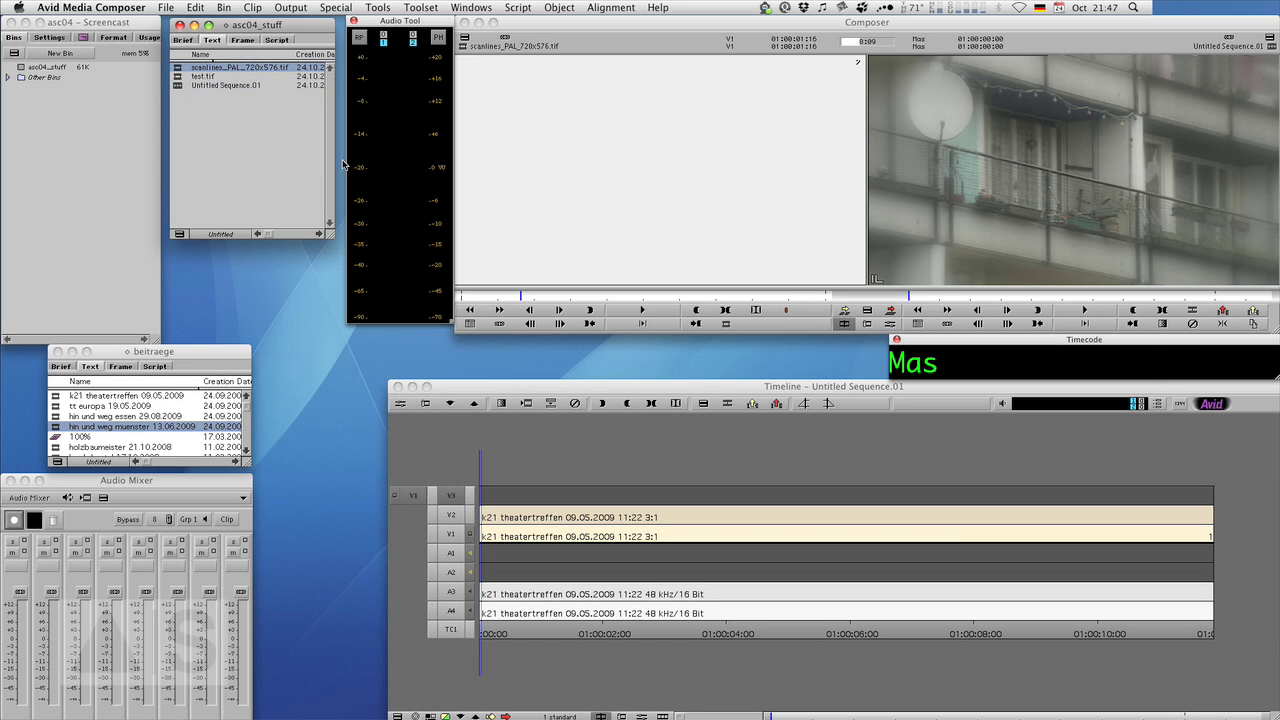
left_click(472, 504)
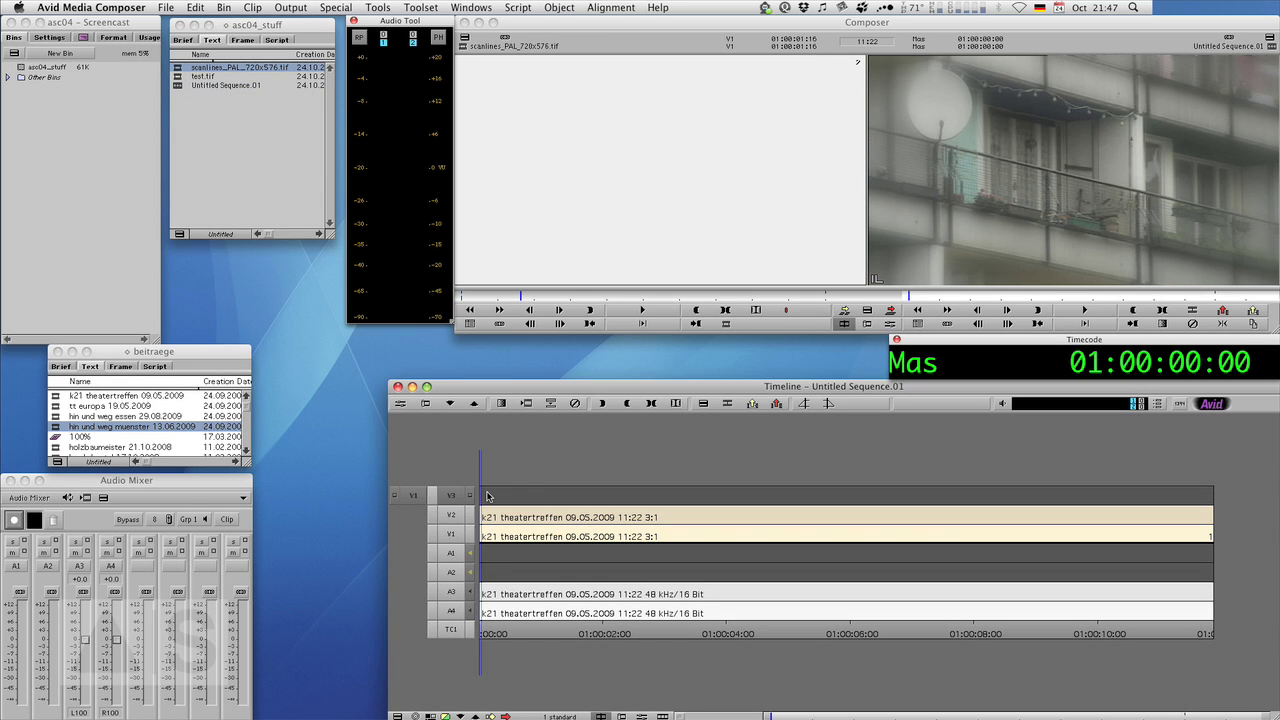
left_click(891, 311)
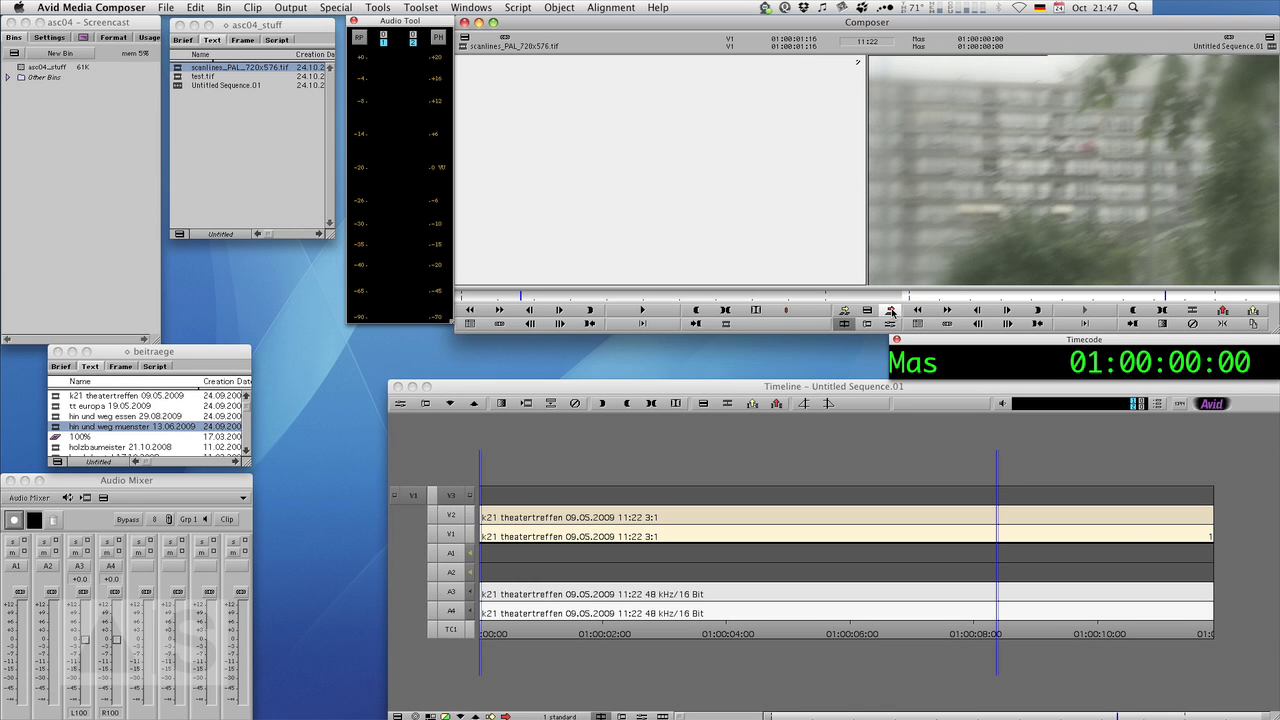
left_click(537, 500)
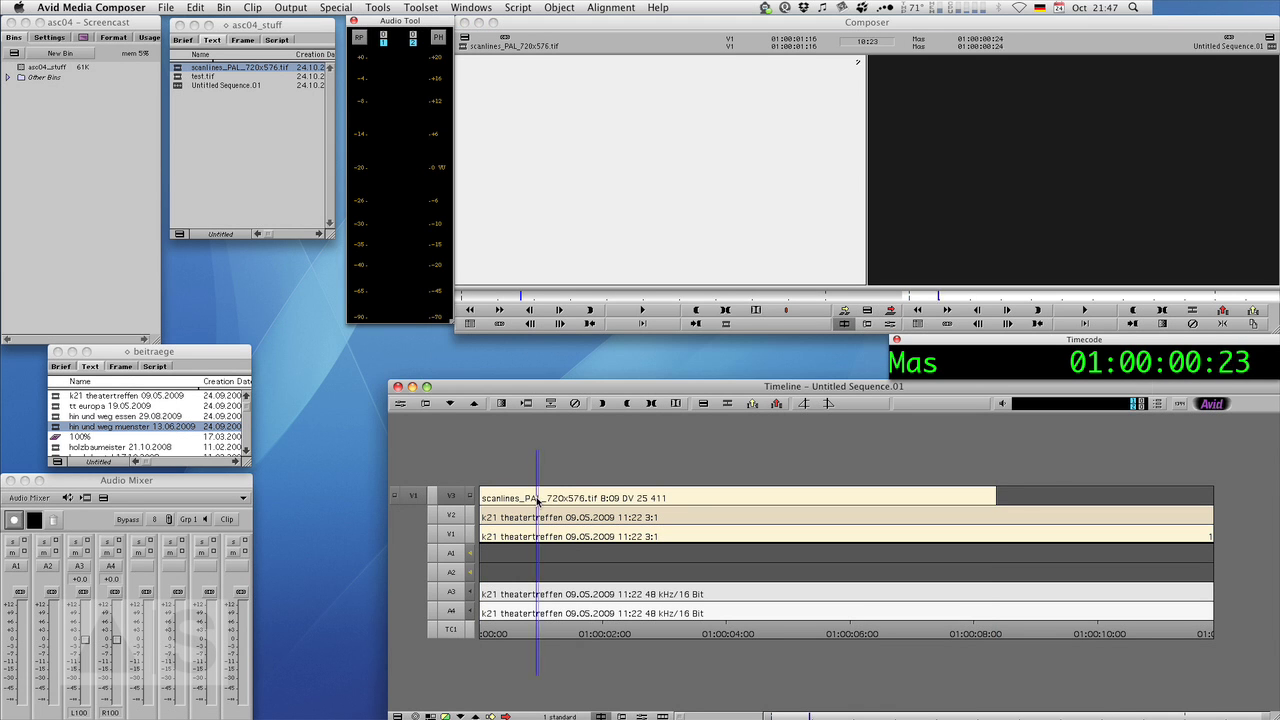
key("space")
key("space")
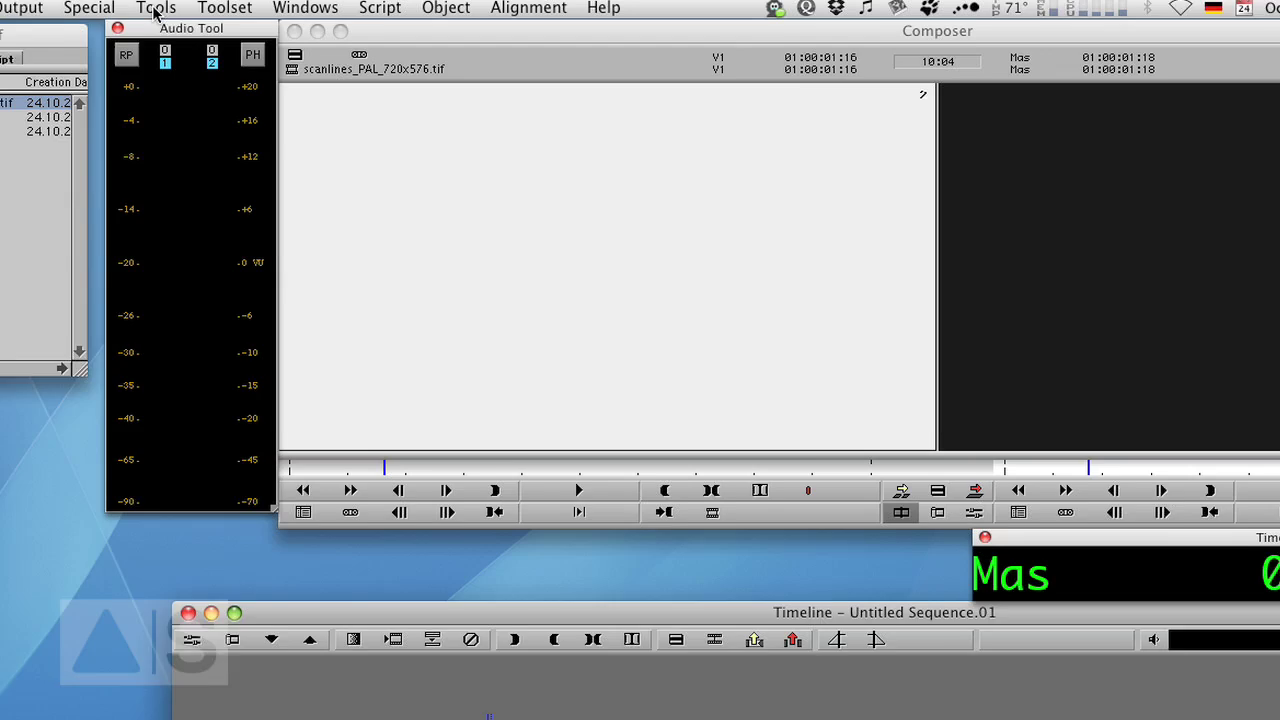
Apply the Matte Key effect from the Effect Palette to the V3 scanlines clip
left_click(155, 10)
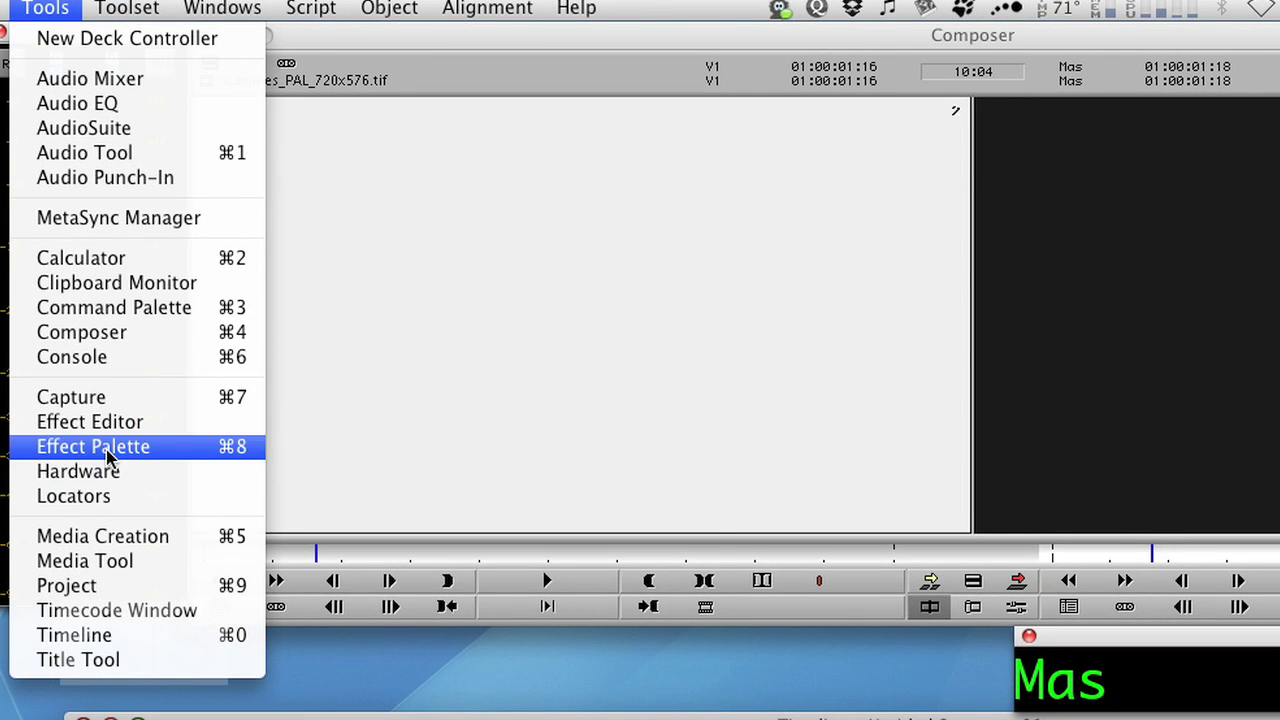
left_click(110, 456)
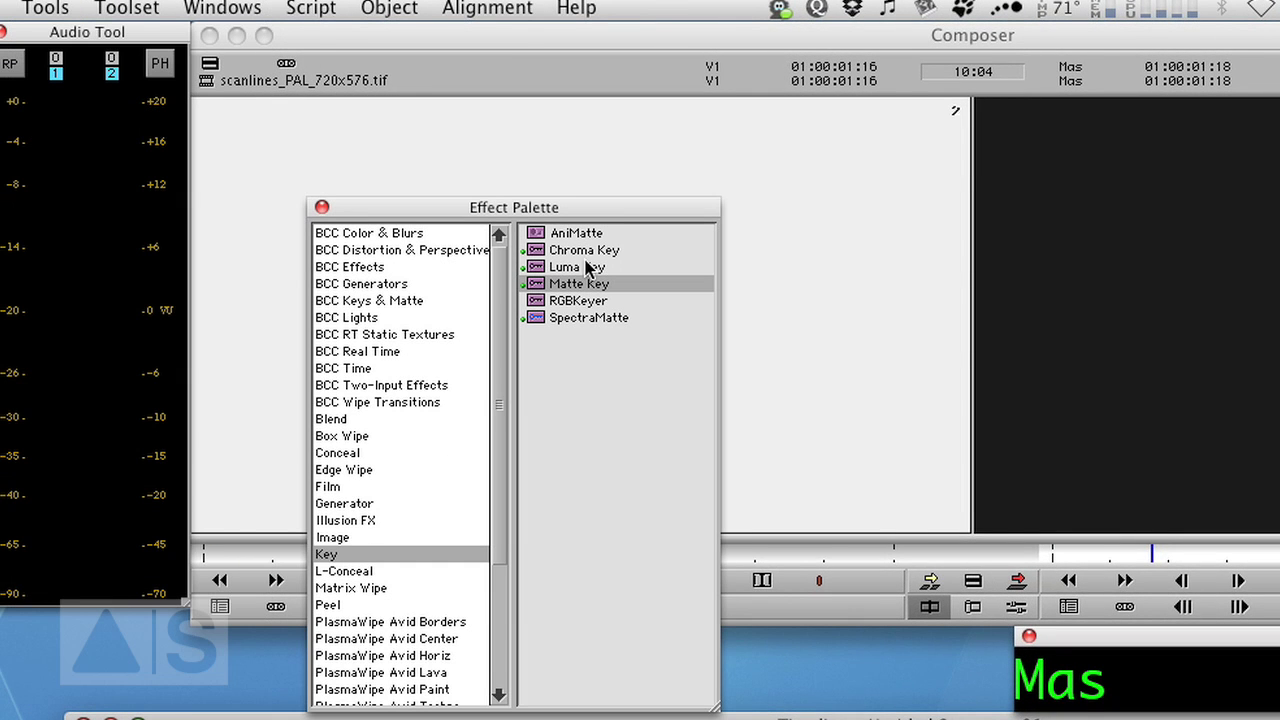
left_click_drag(536, 284, 686, 719)
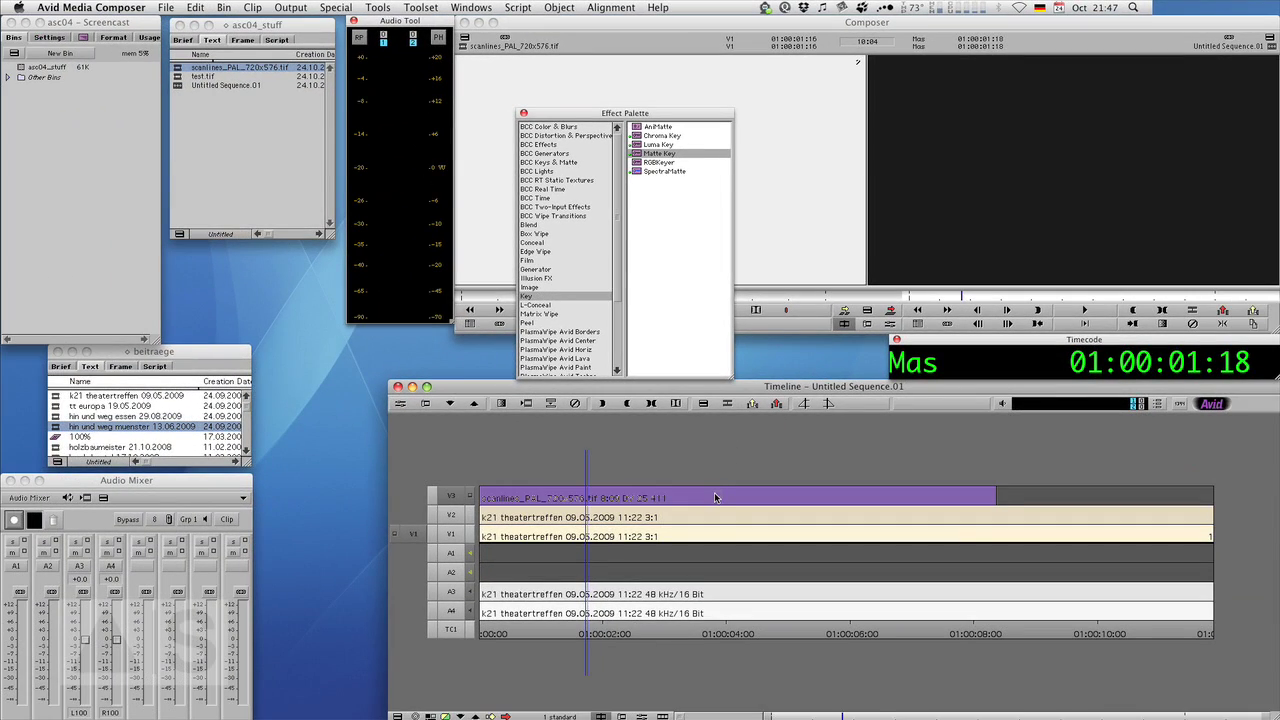
left_click_drag(715, 497, 716, 497)
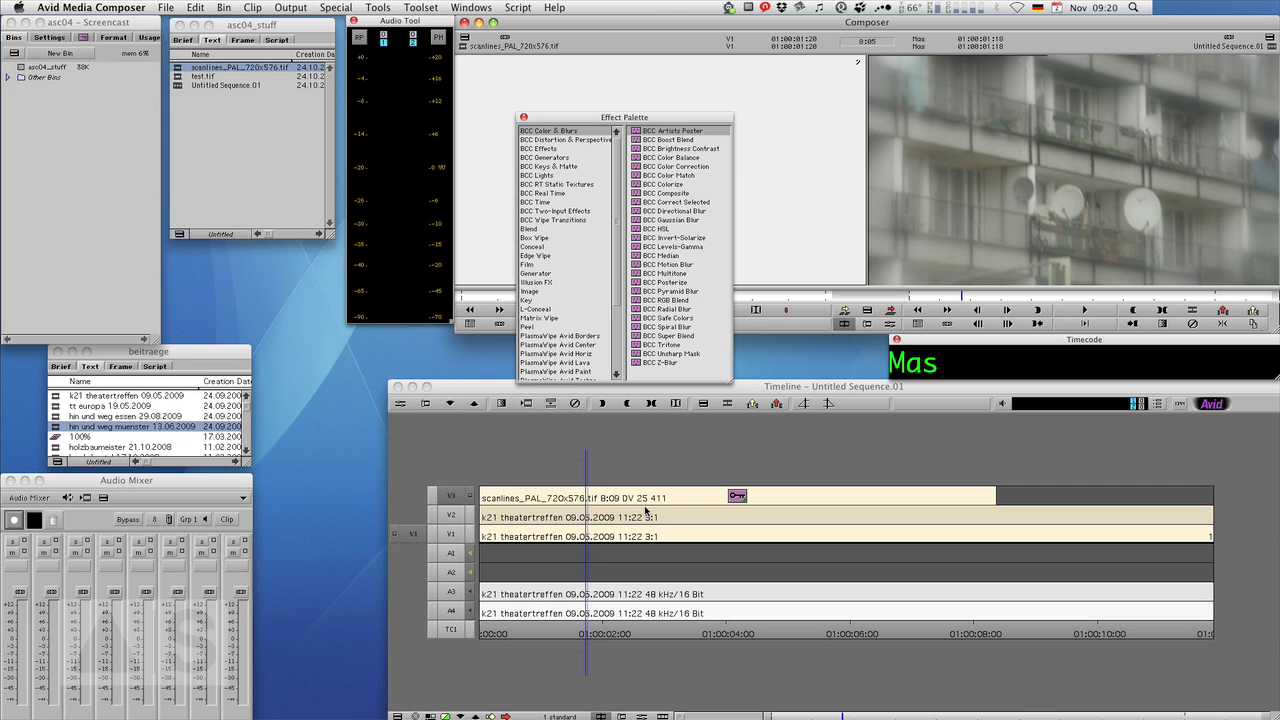
Preview the keyed result, inspecting frames around 01:00:03:07
left_click(657, 529)
key("space")
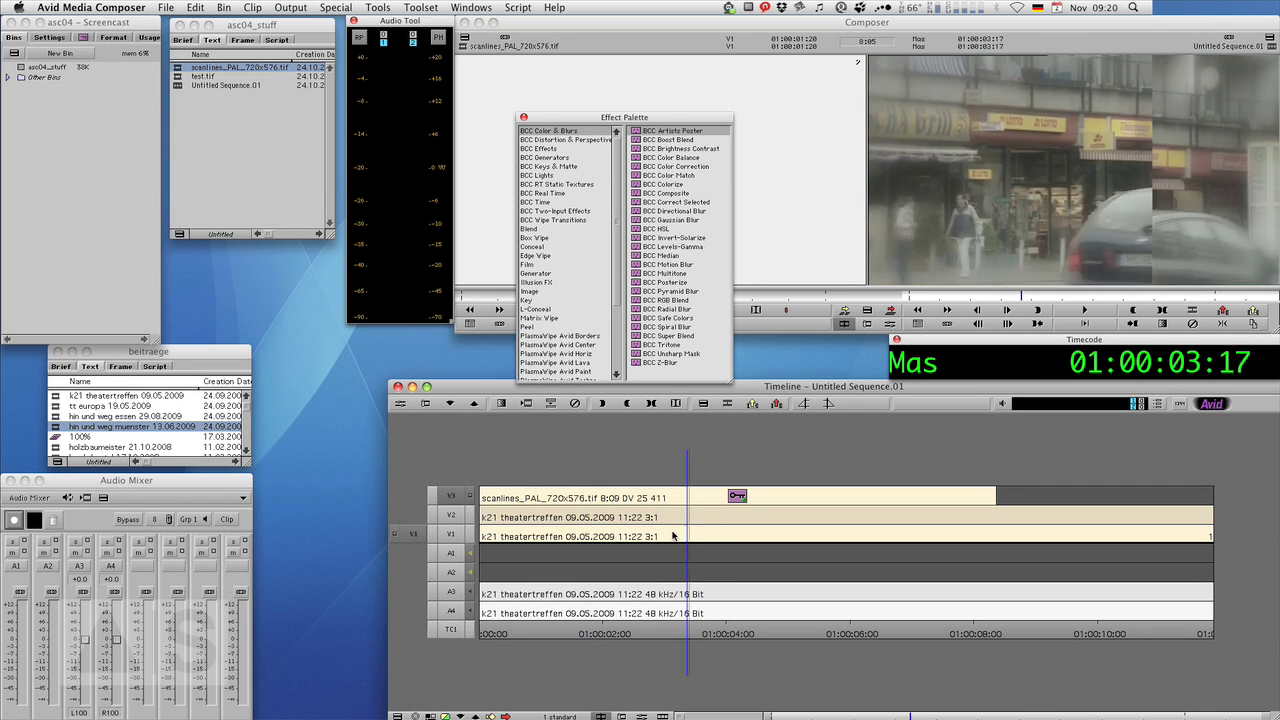
left_click_drag(711, 543, 685, 554)
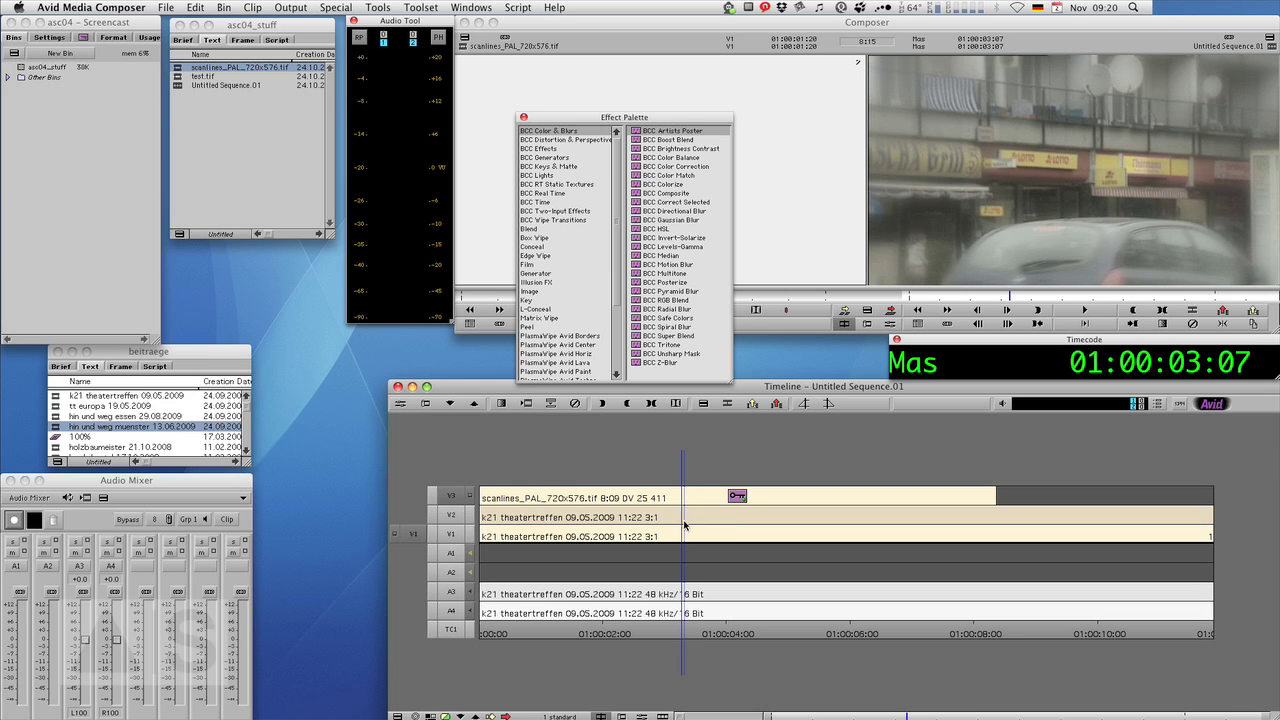
mouse_move(692, 528)
left_mouse_down()
mouse_move(674, 528)
mouse_move(689, 527)
left_mouse_up()
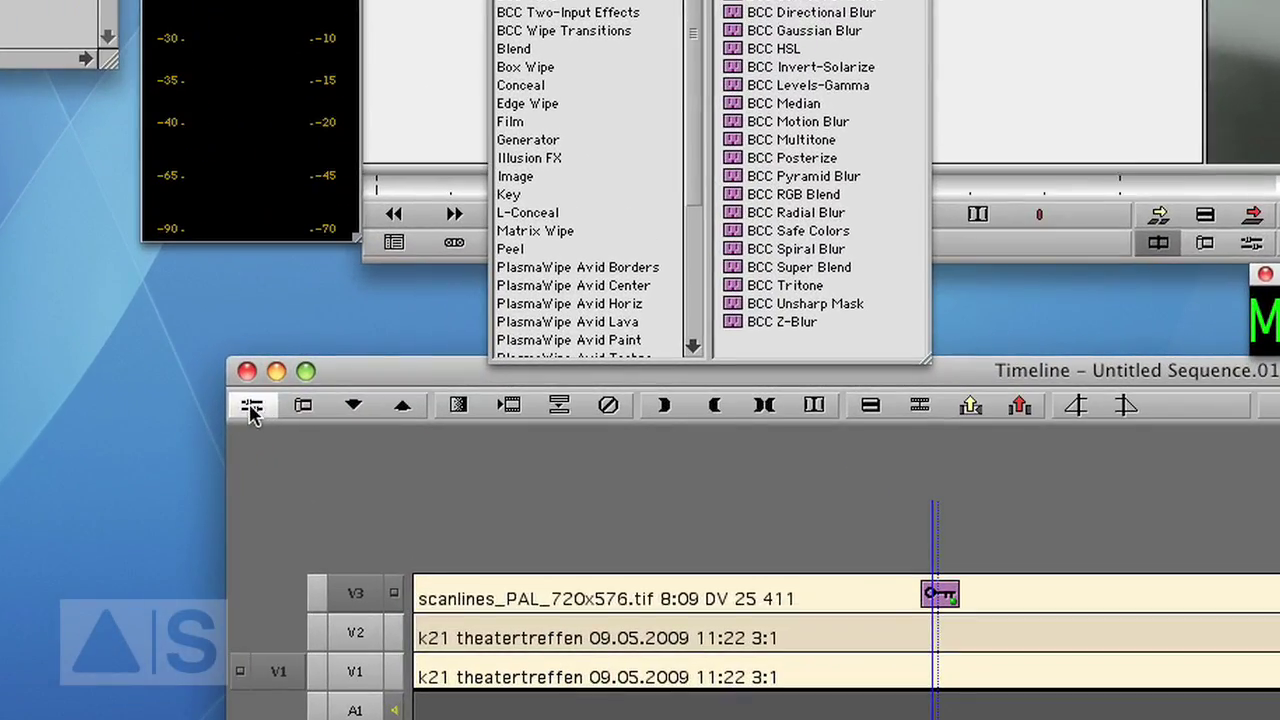
Enable Invert Key in the V3 Matte Key settings and close the Effect Editor
left_click(402, 401)
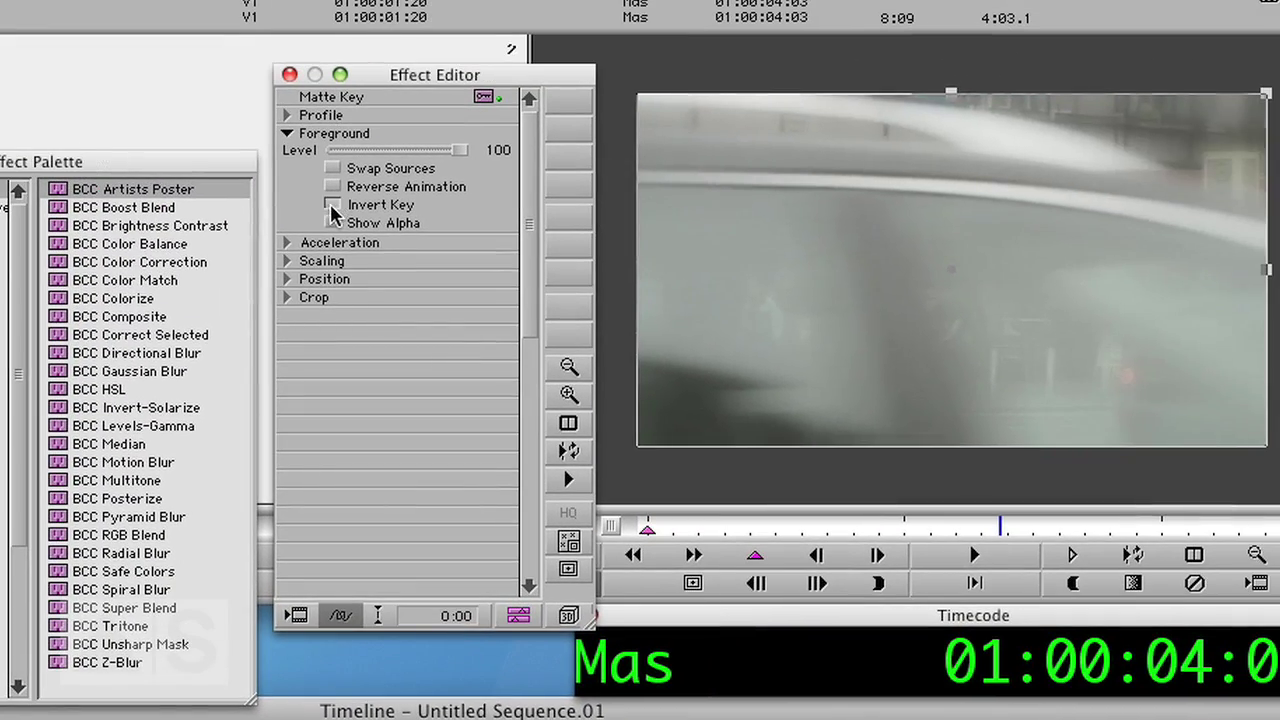
left_click(332, 204)
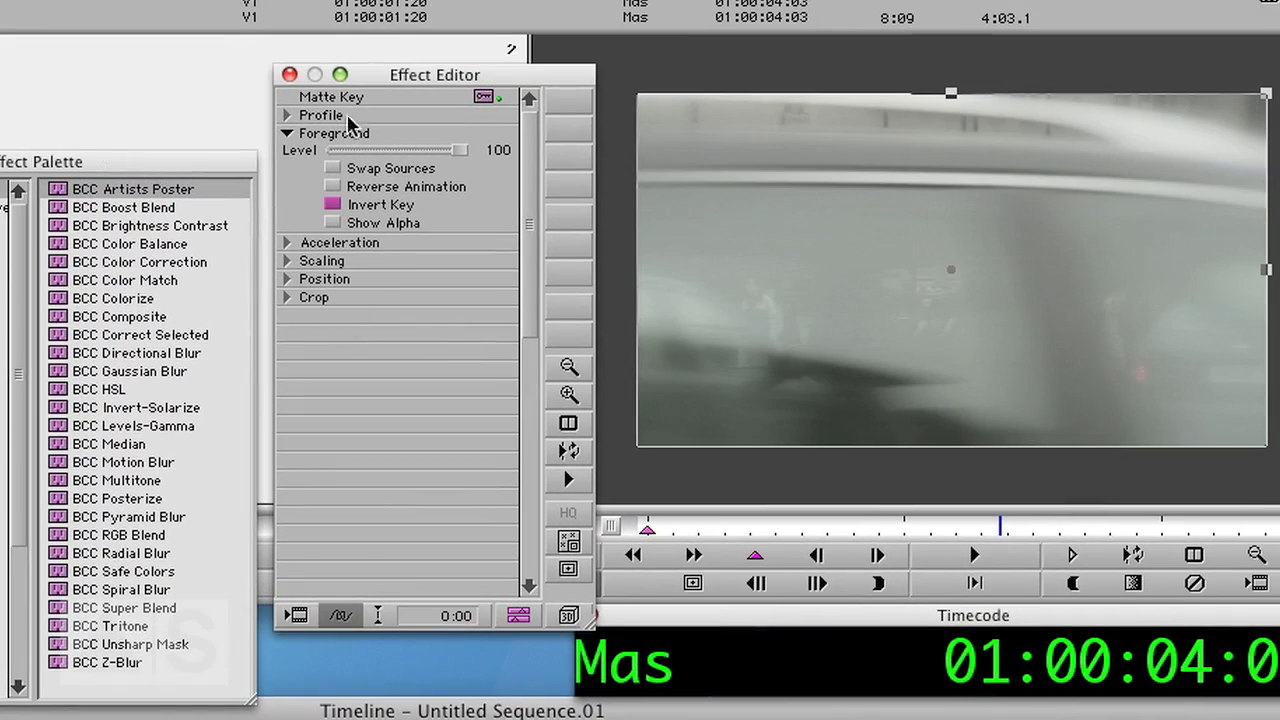
left_click(289, 75)
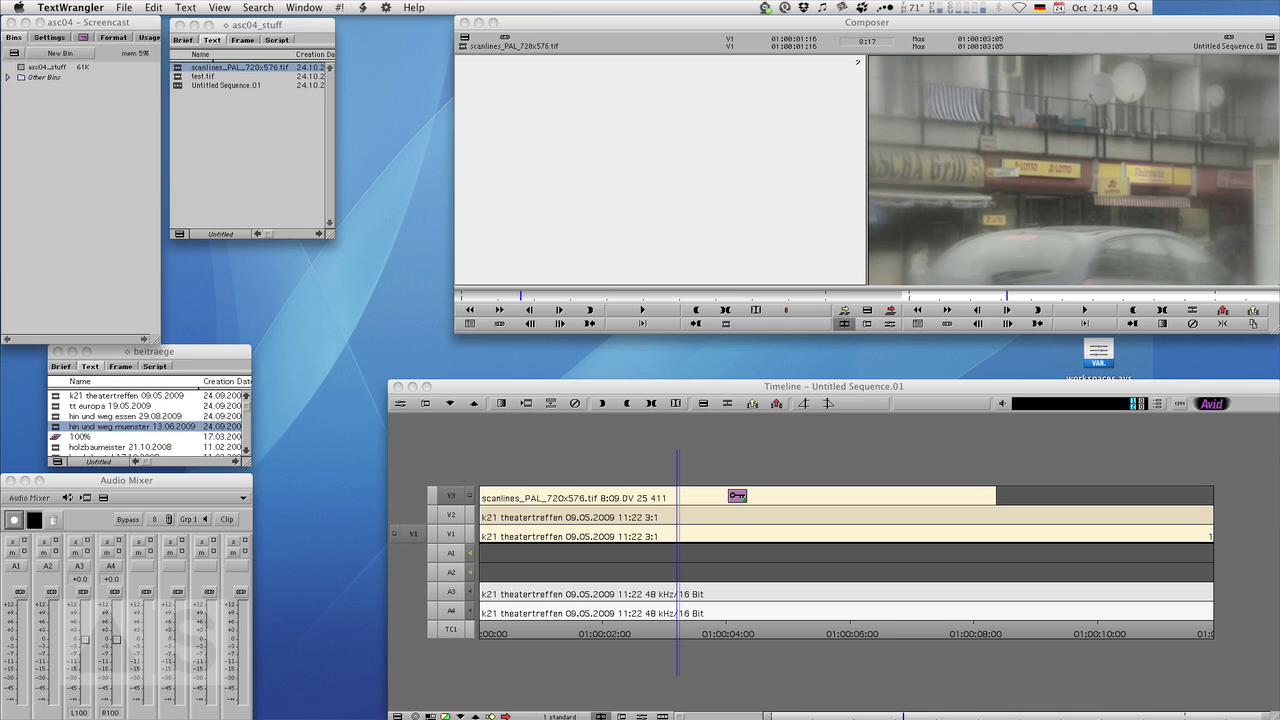
Switch from Media Composer to Firefox showing the Avid Screencast site
key("super+Tab")
key("super+Tab")
key("super+Tab")
key("super+Tab")
key("super+Tab")
key("super+Tab")
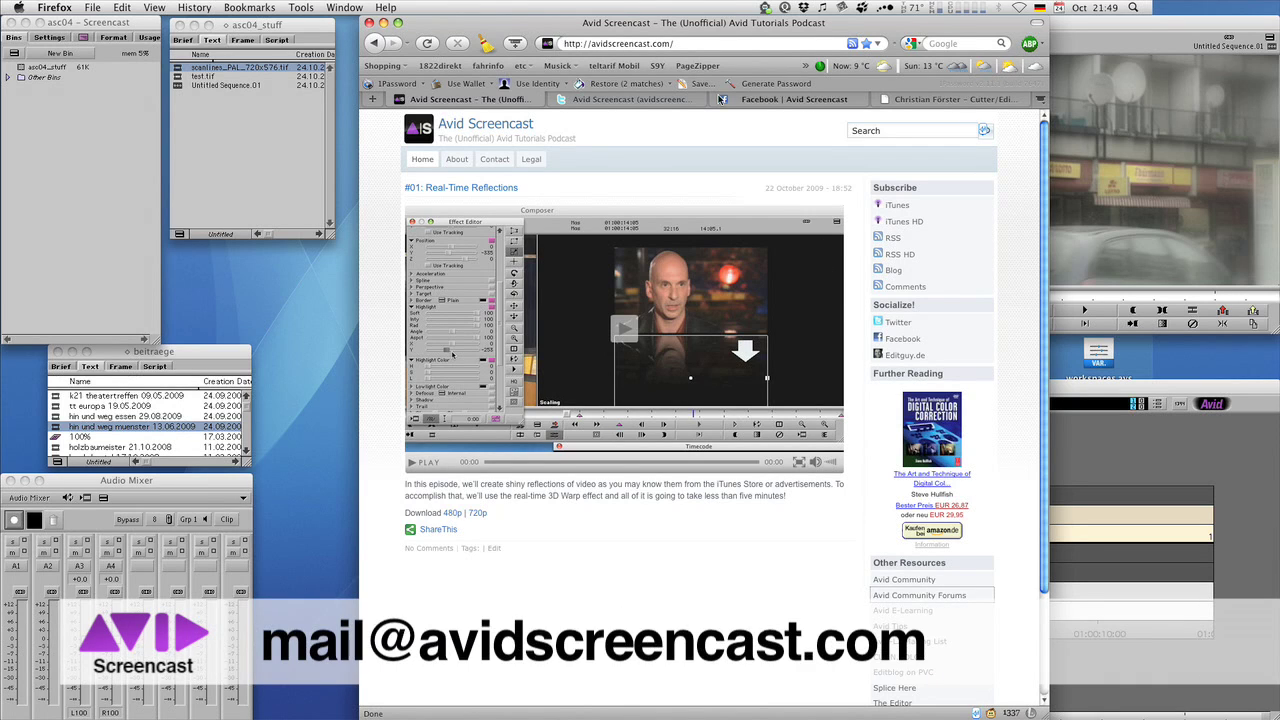
View the podcast's Twitter and Facebook pages, ending on the editguy.de portfolio site
left_click(628, 100)
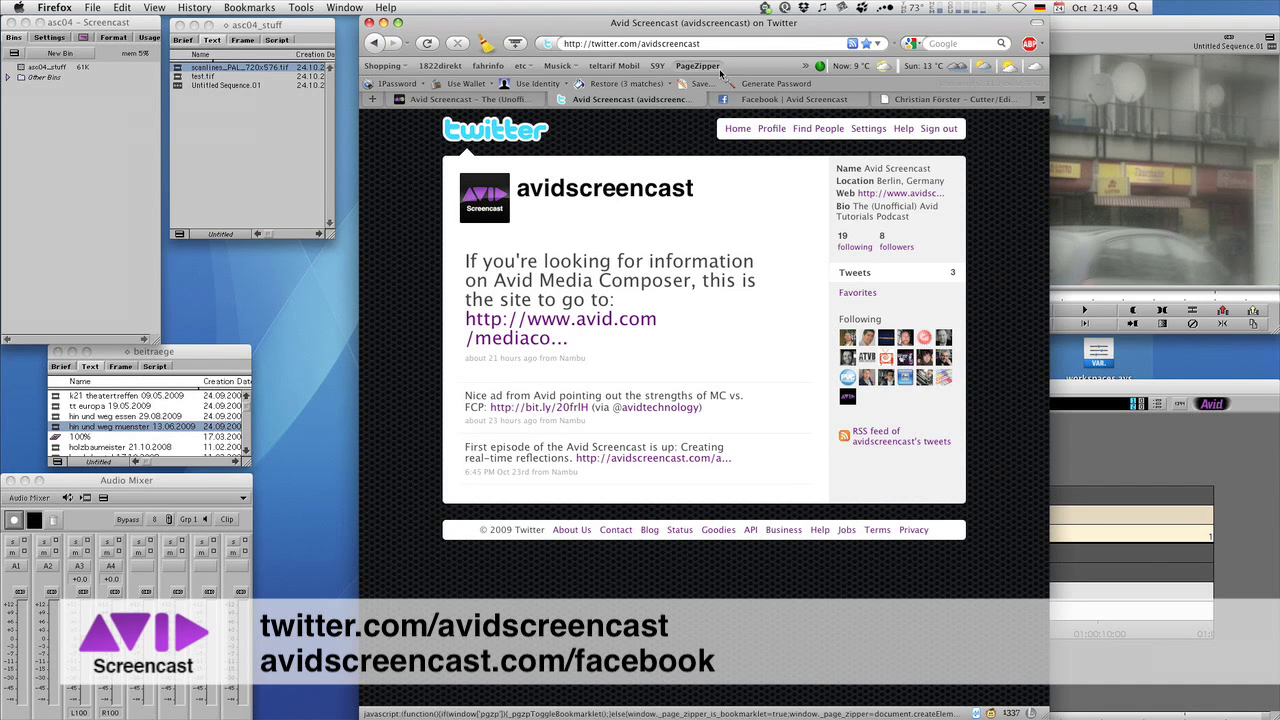
left_click(759, 100)
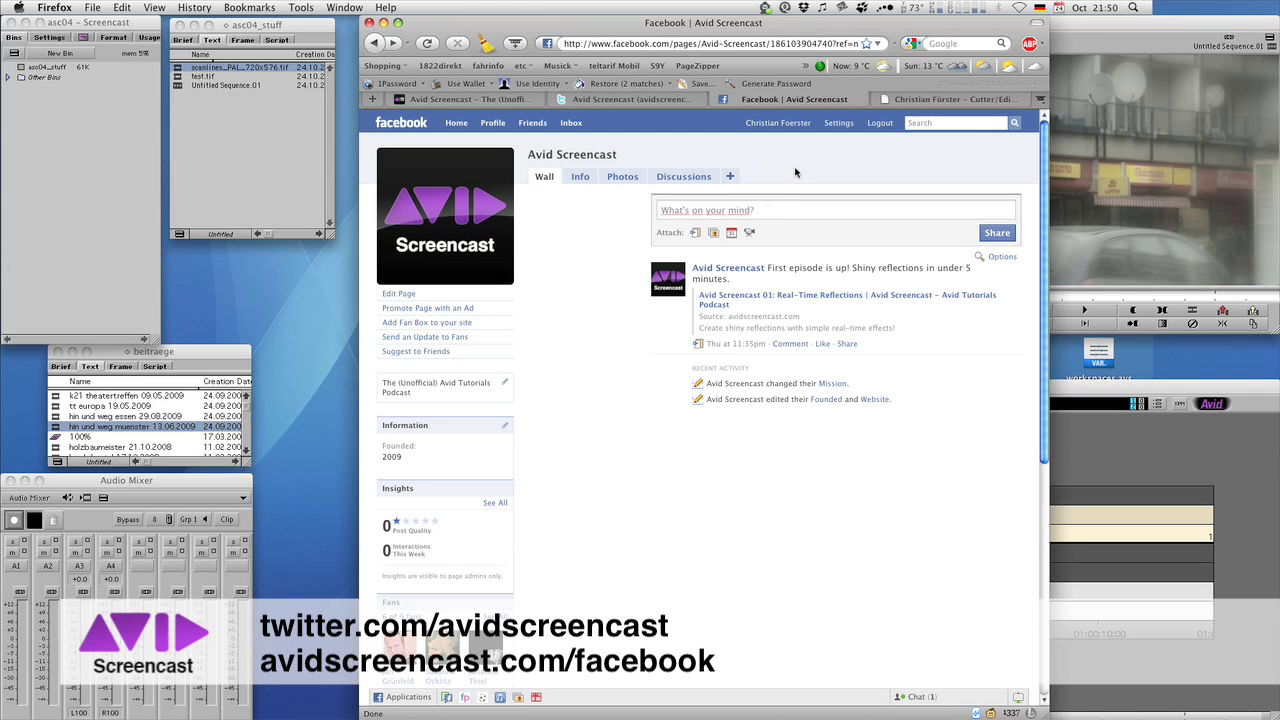
left_click(926, 100)
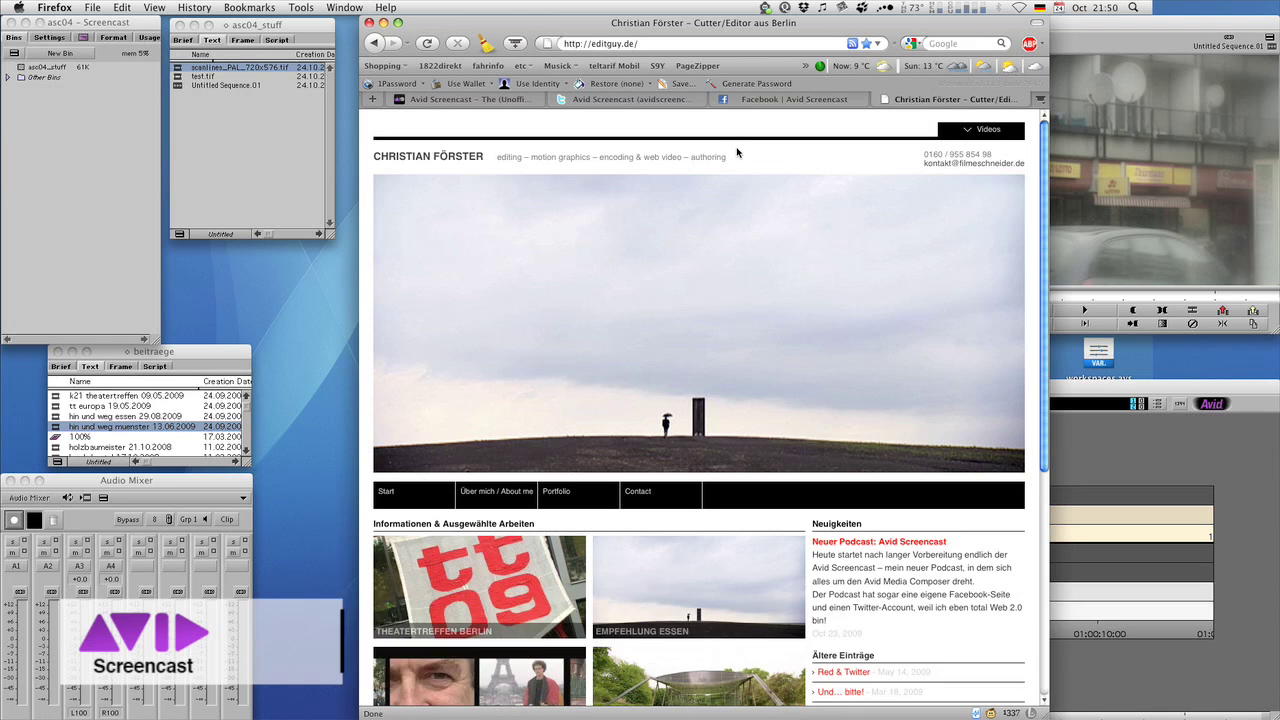